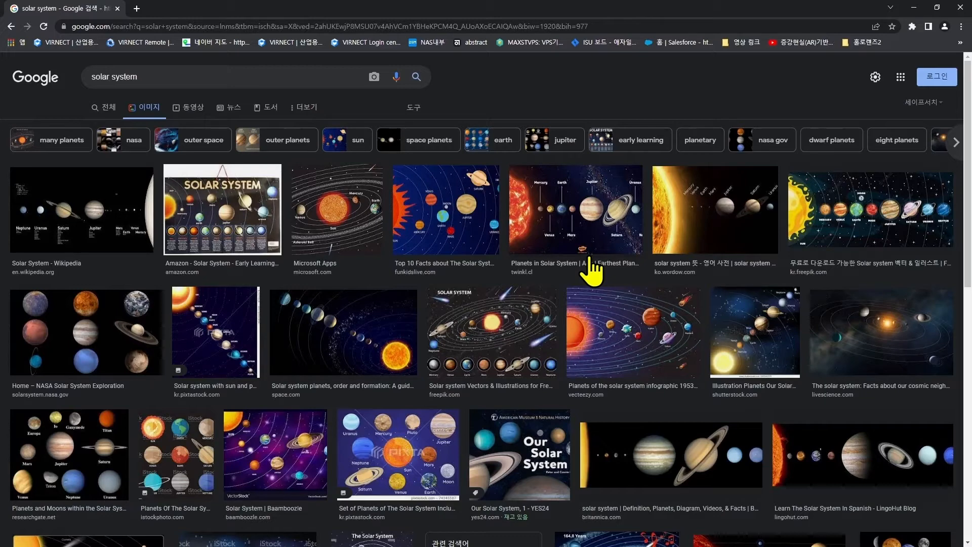
Browse the solar system image results and open the ko.wordow.com picture of the planets beside the sun for reference
scroll(575, 442, down, 2)
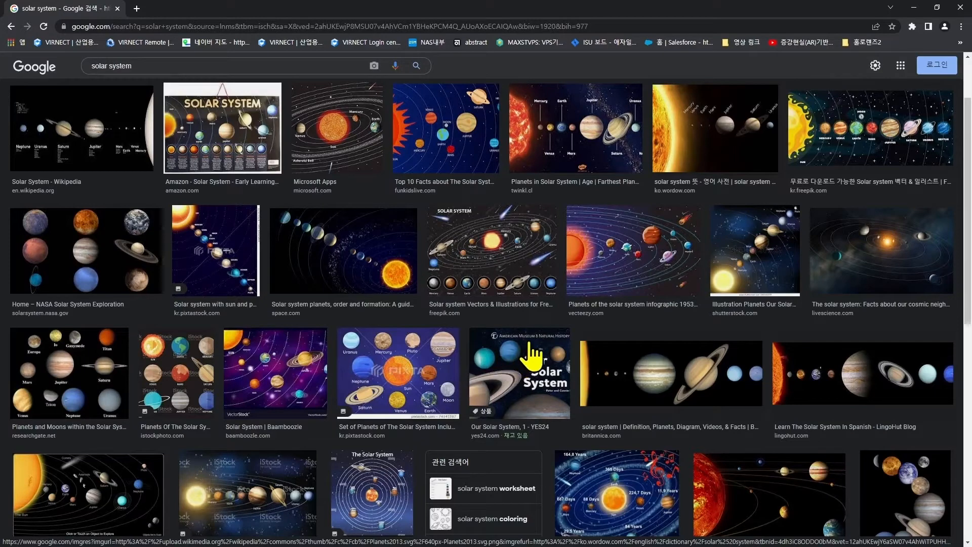
click(736, 144)
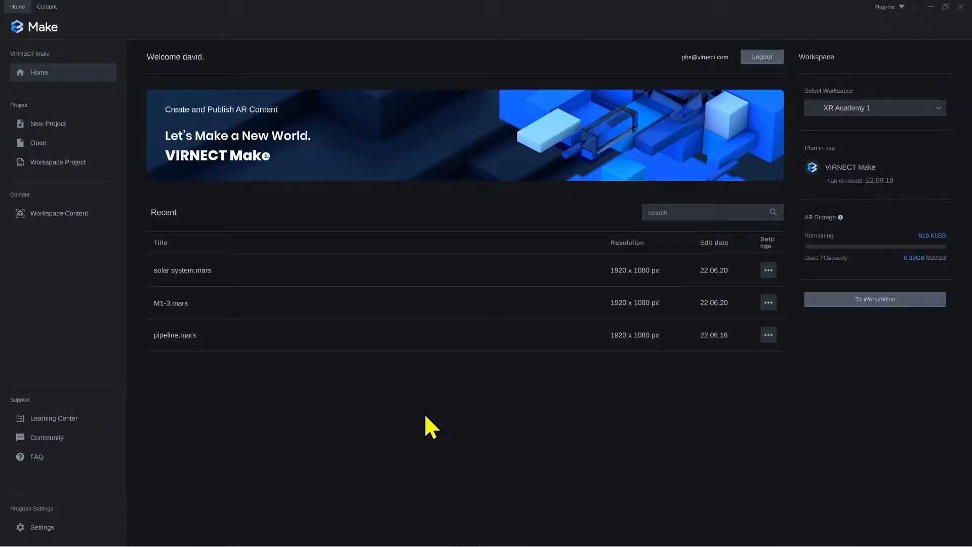
Create a new VIRNECT Make project and open Scene 1 of Scene Group 1 for editing
click(51, 126)
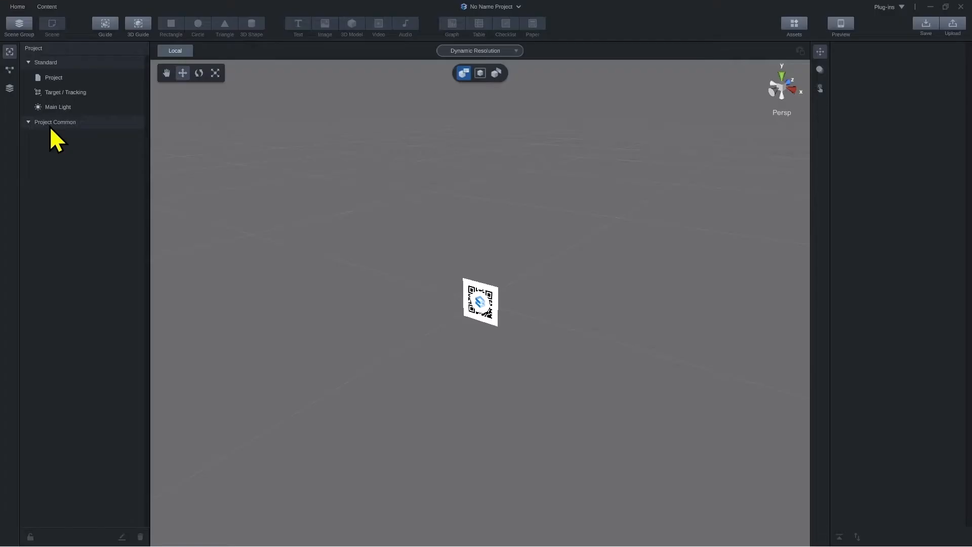
click(10, 71)
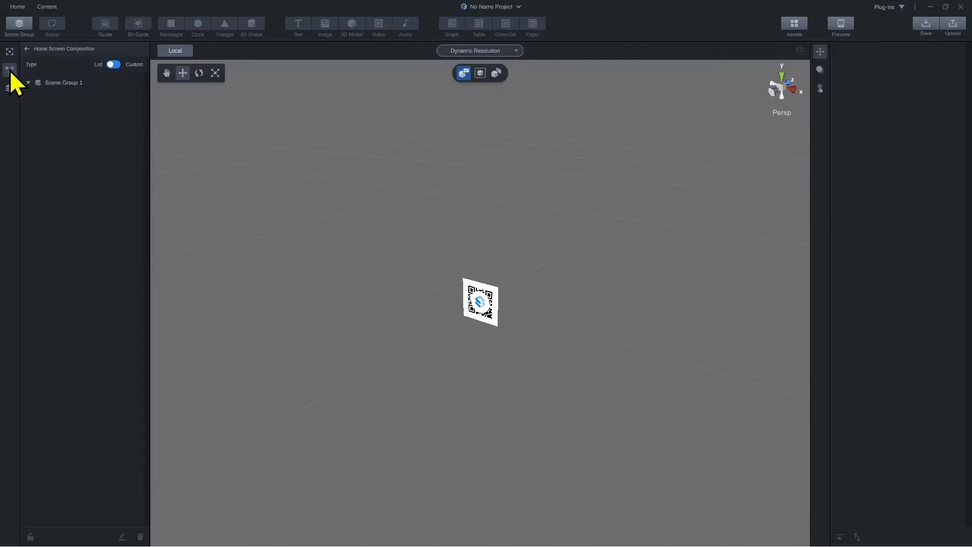
click(59, 82)
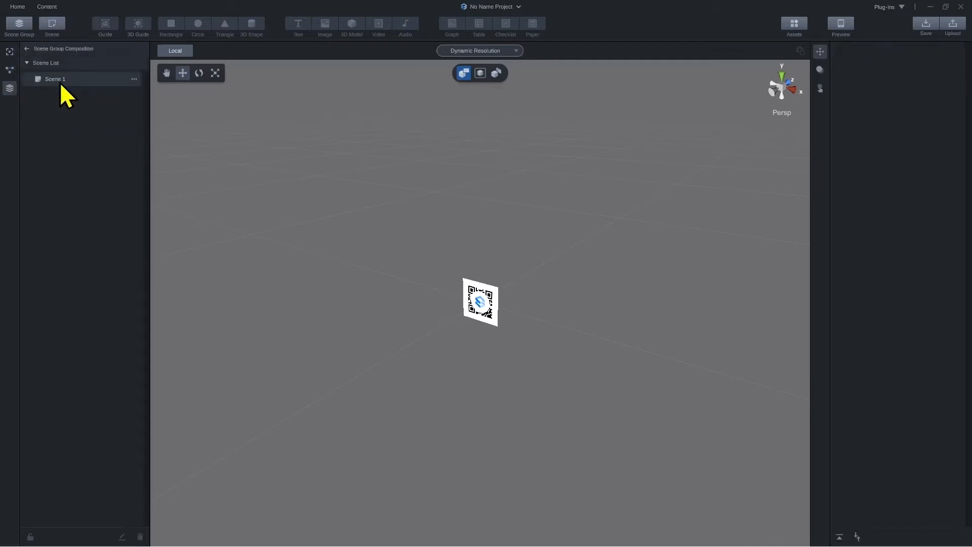
double_click(59, 82)
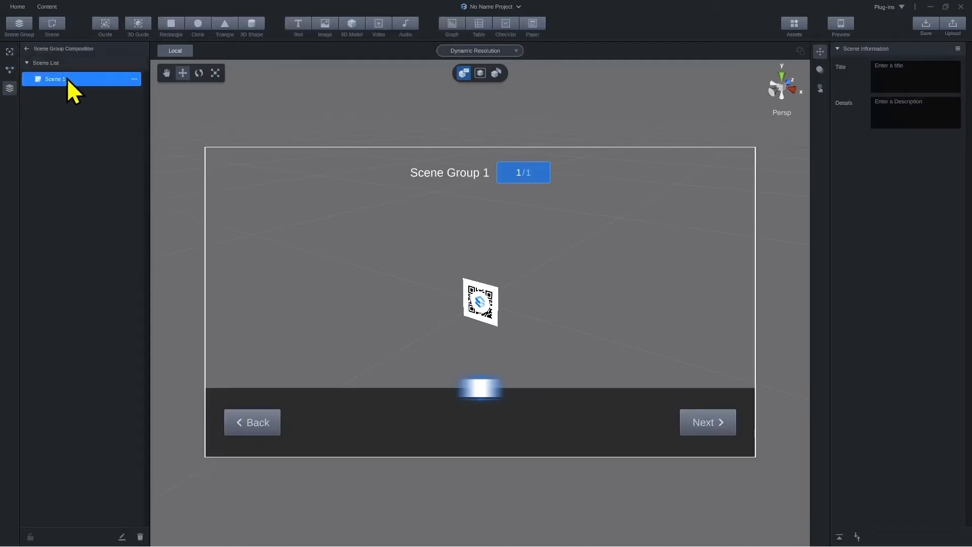
Add a 3D model to Scene 1, import 0. sun.fbx and assign it as the model's asset
click(357, 23)
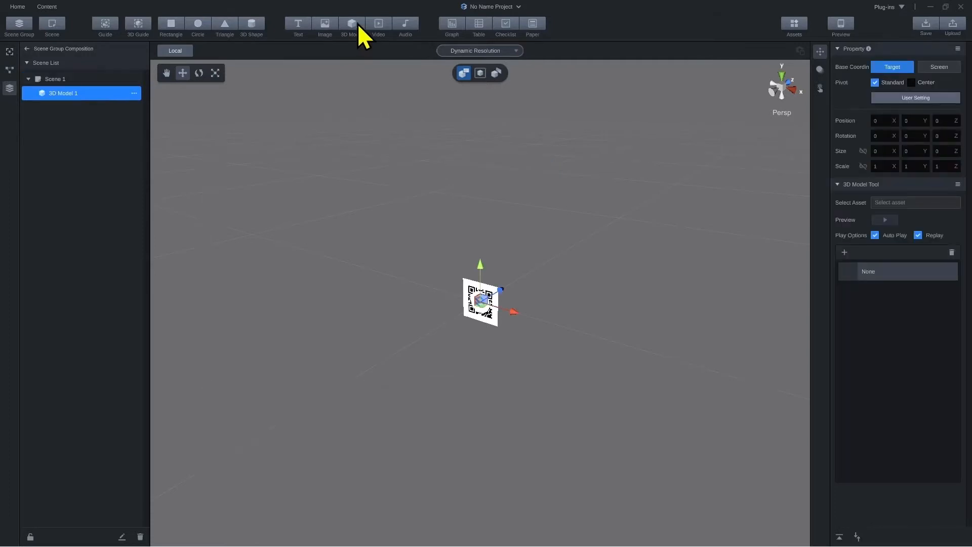
click(848, 253)
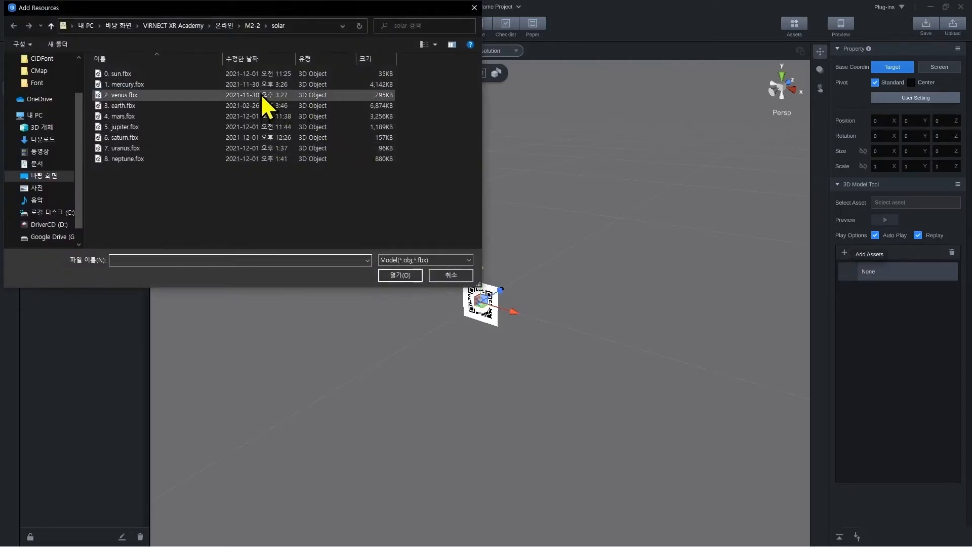
double_click(168, 73)
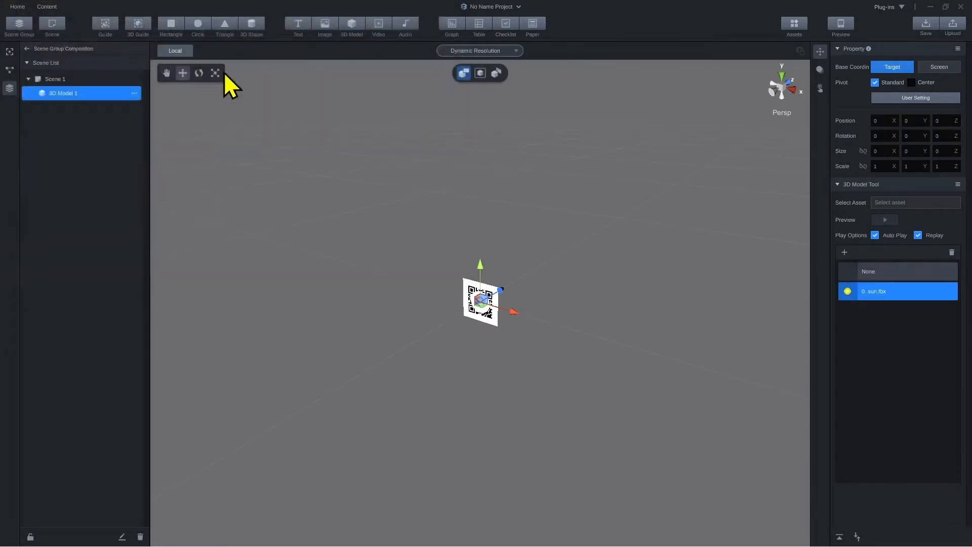
click(878, 292)
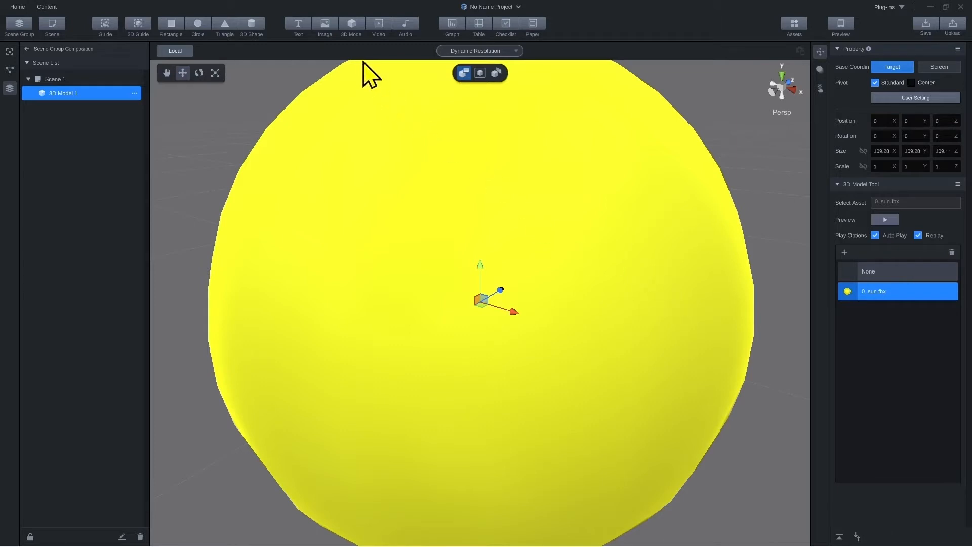
Add a second 3D model to the scene and import 3. earth.fbx as its asset
click(353, 28)
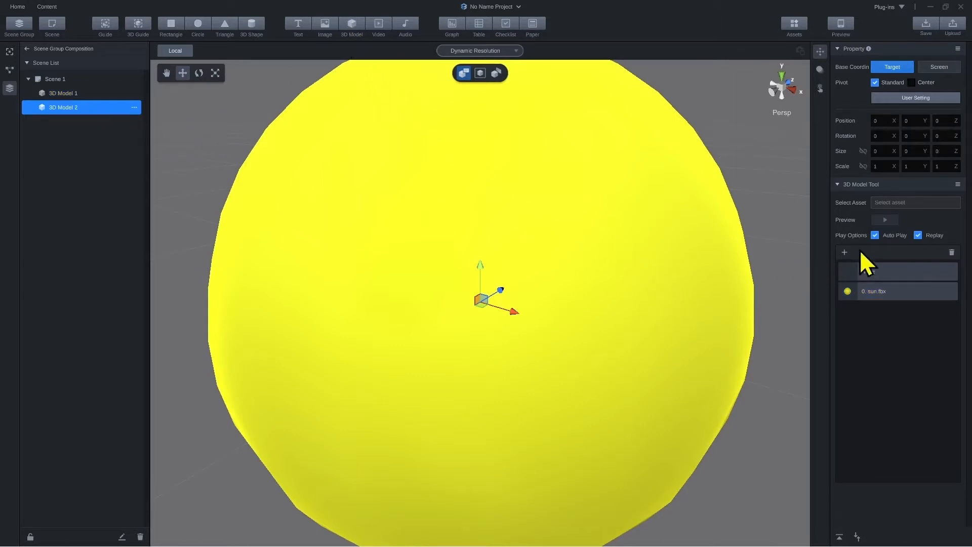
click(844, 252)
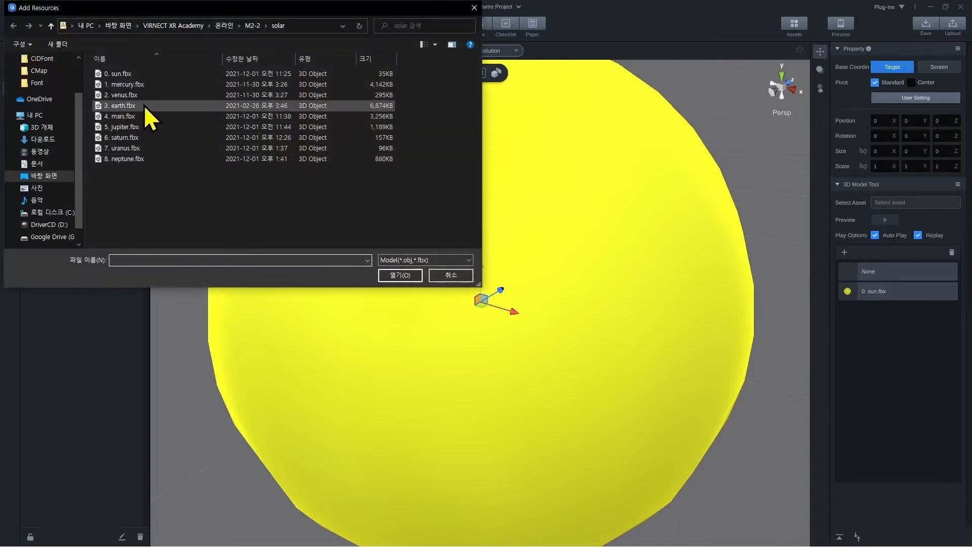
double_click(144, 105)
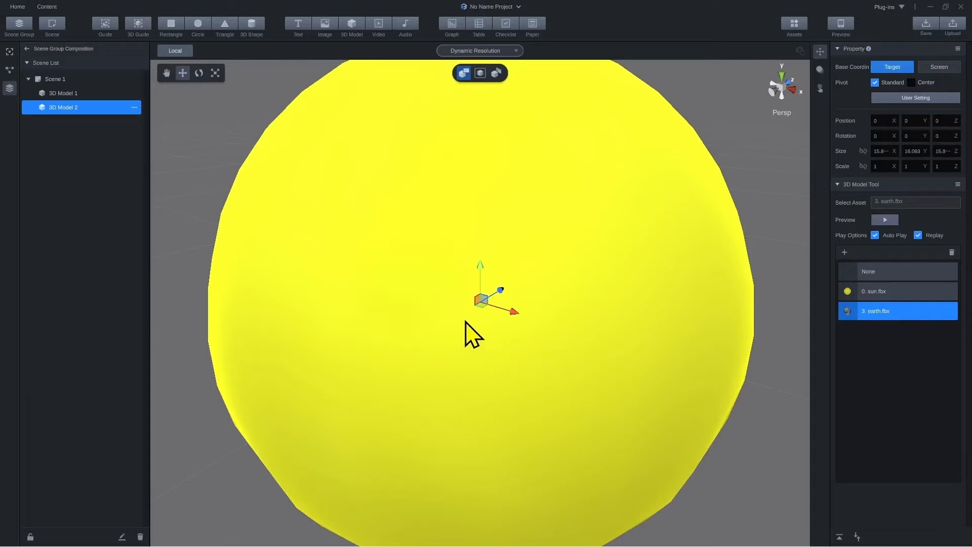
Move the earth model along the X axis until it sits just outside the sun
scroll(528, 297, up, 3)
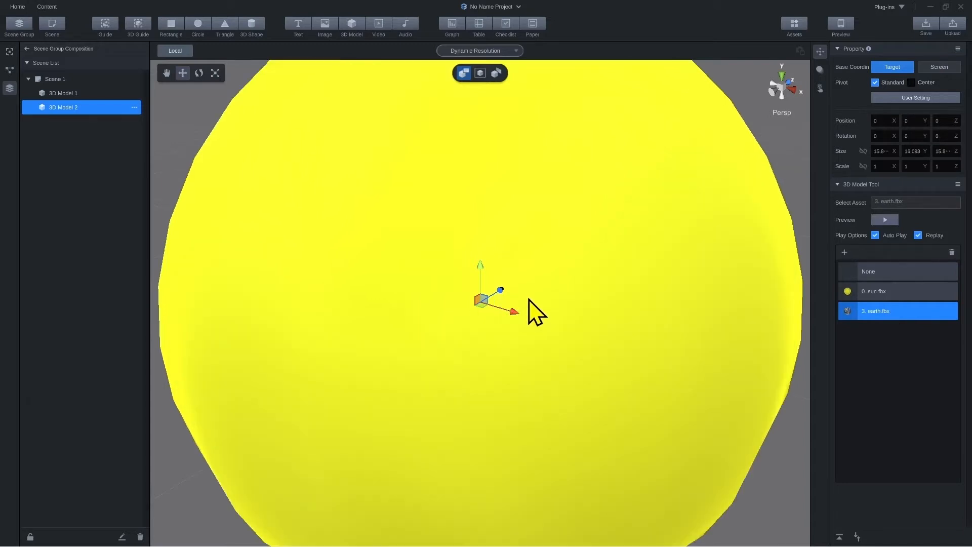
scroll(529, 299, up, 2)
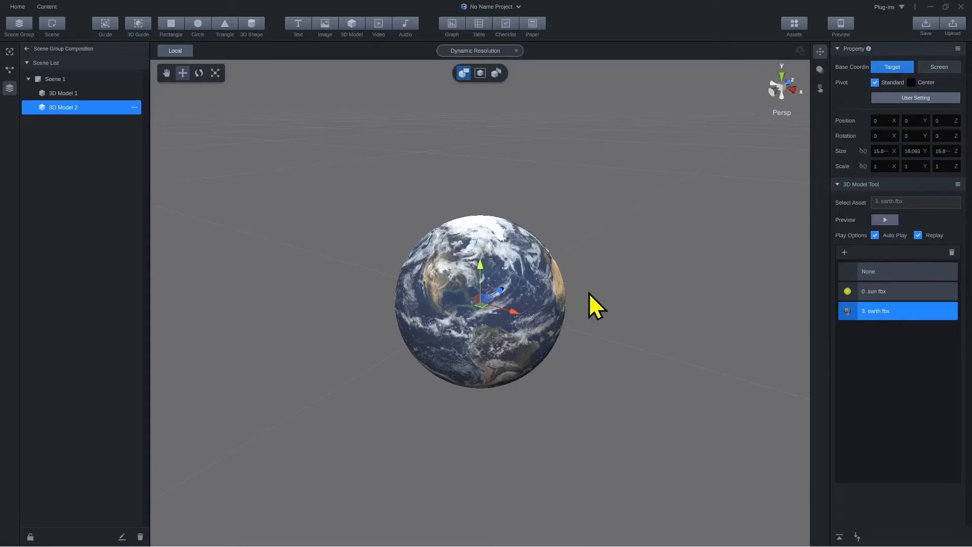
scroll(539, 304, down, 4)
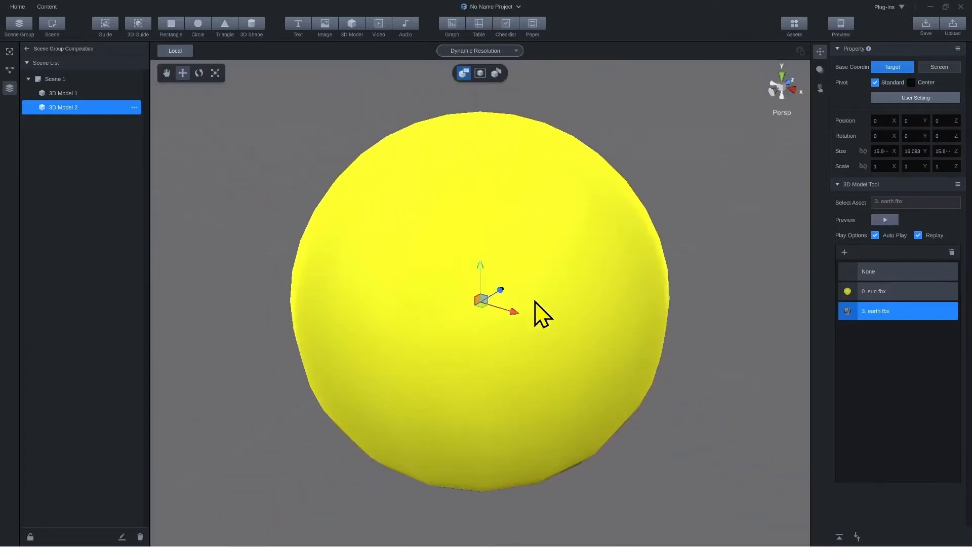
scroll(539, 315, down, 1)
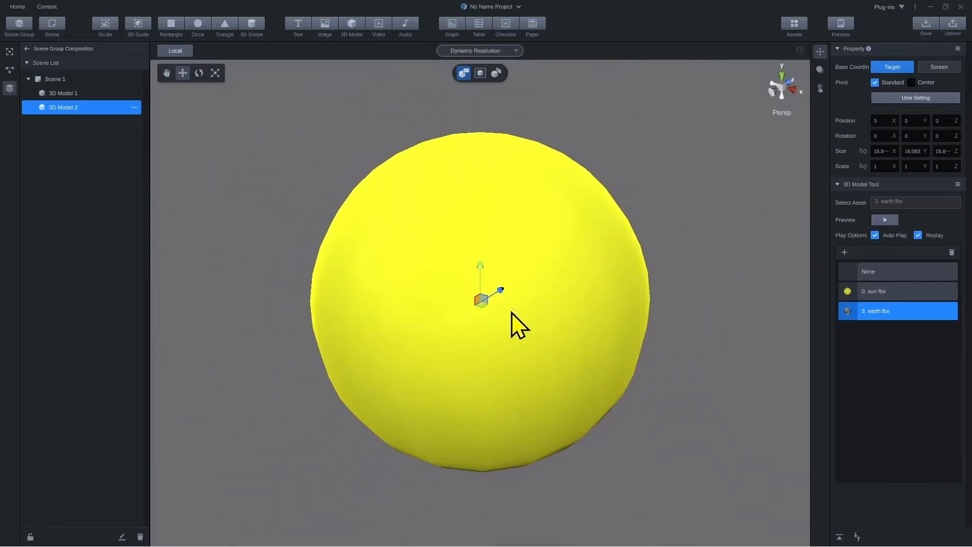
drag(512, 310, 697, 364)
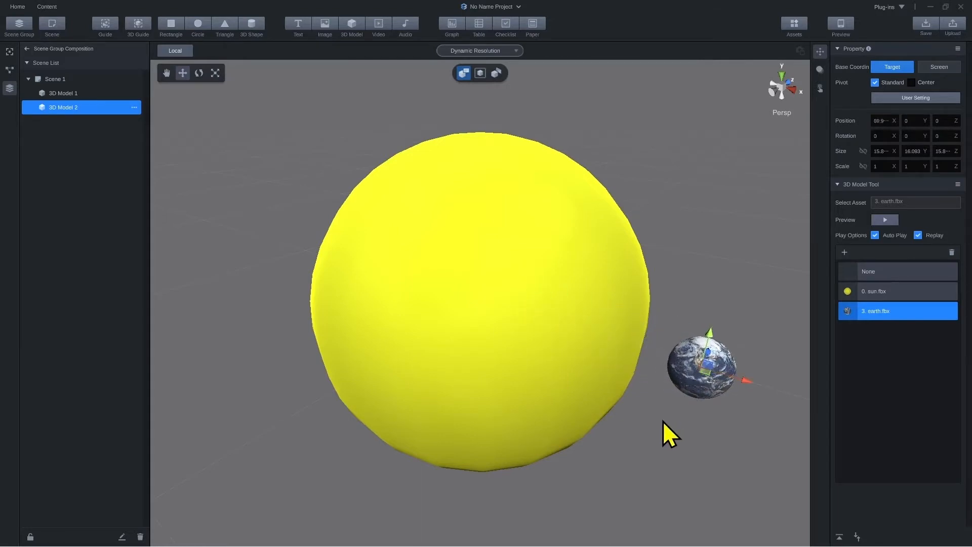
Set the earth model's X size to 1 with linked proportions and inspect it beside the sun
right_drag(663, 420, 707, 386)
scroll(721, 380, down, 1)
middle_drag(721, 380, 666, 350)
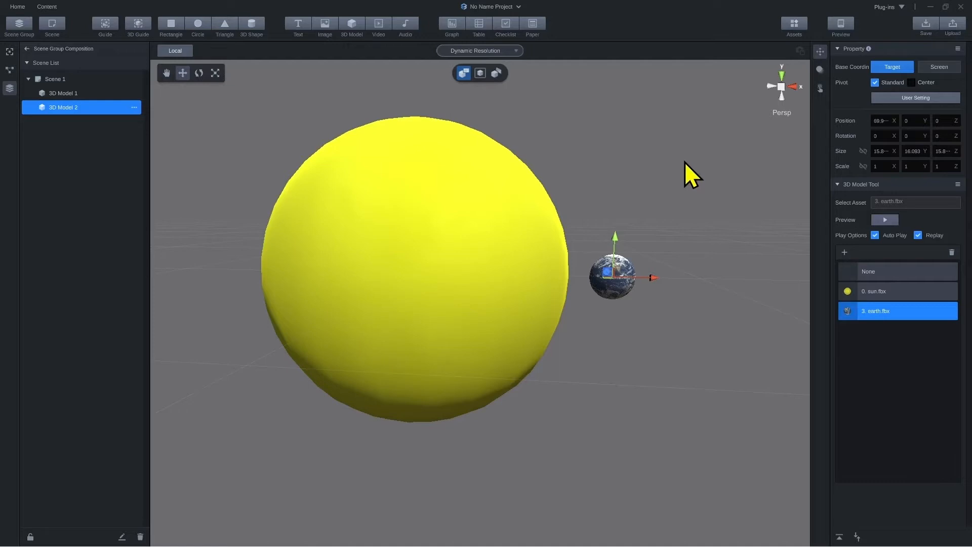
click(884, 151)
text(1)
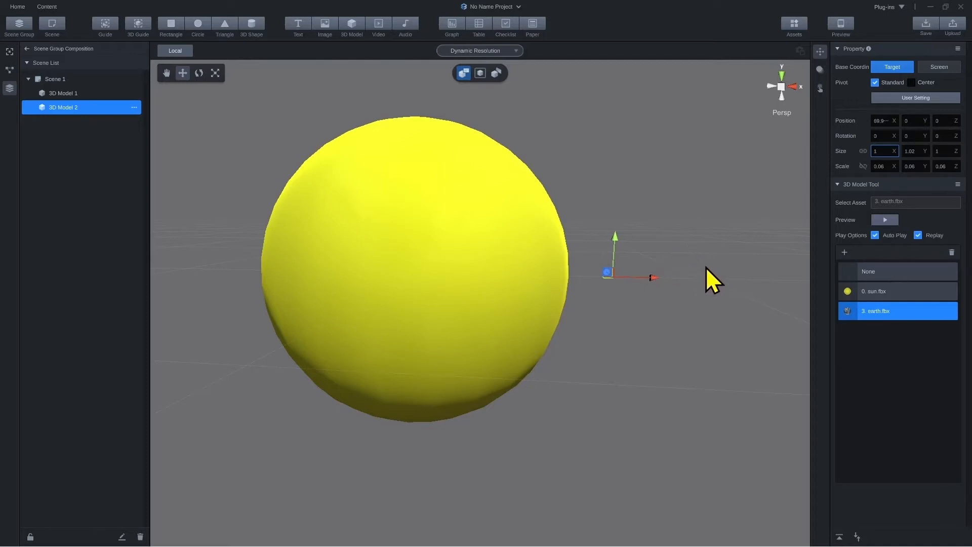
middle_drag(713, 278, 634, 287)
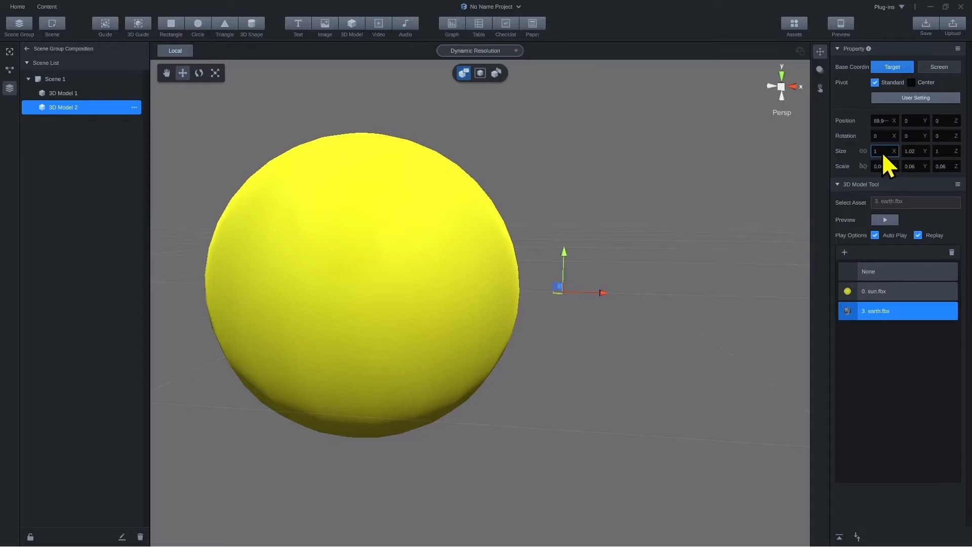
scroll(645, 317, up, 1)
scroll(578, 289, up, 4)
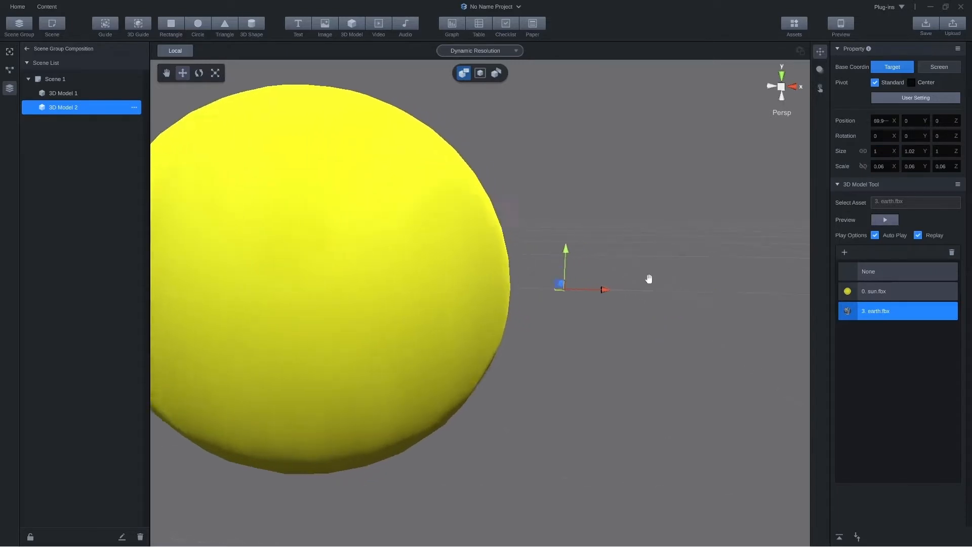
scroll(587, 299, up, 4)
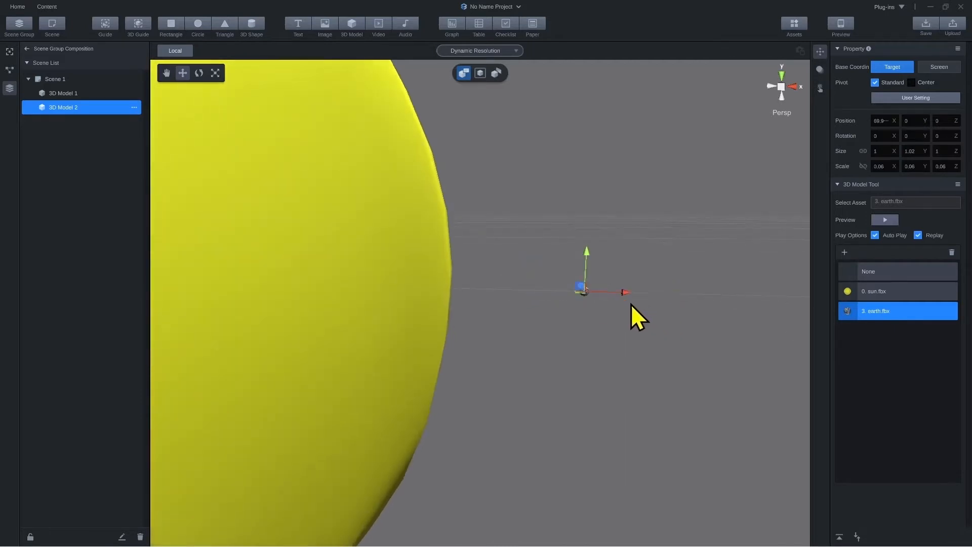
click(596, 304)
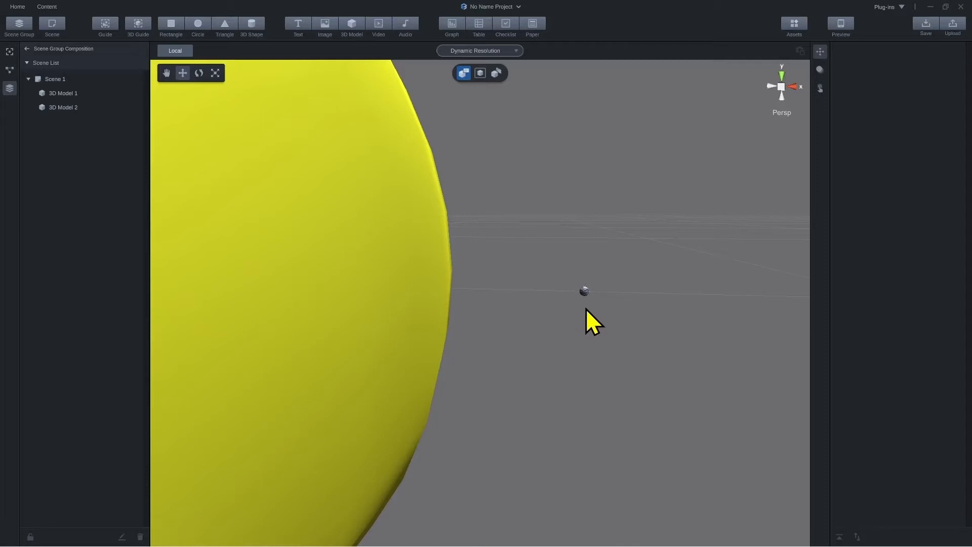
scroll(570, 311, down, 4)
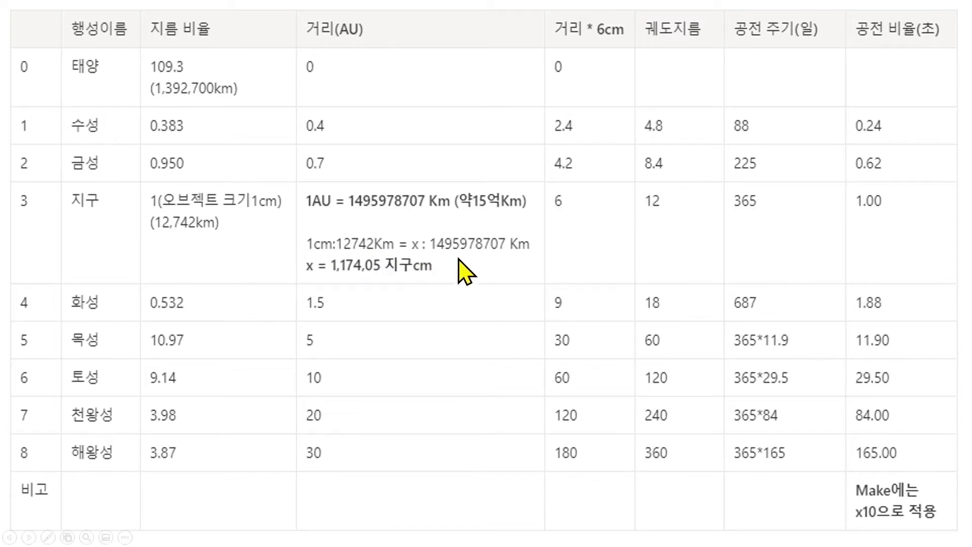
Return from the planet data table to VIRNECT Make and set the earth model's X position to 117405
key(alt+Tab)
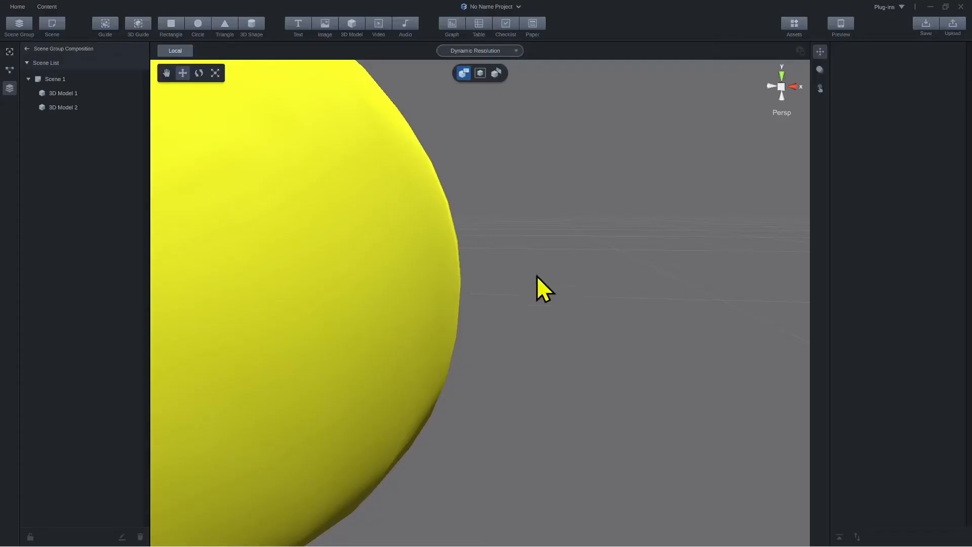
click(542, 294)
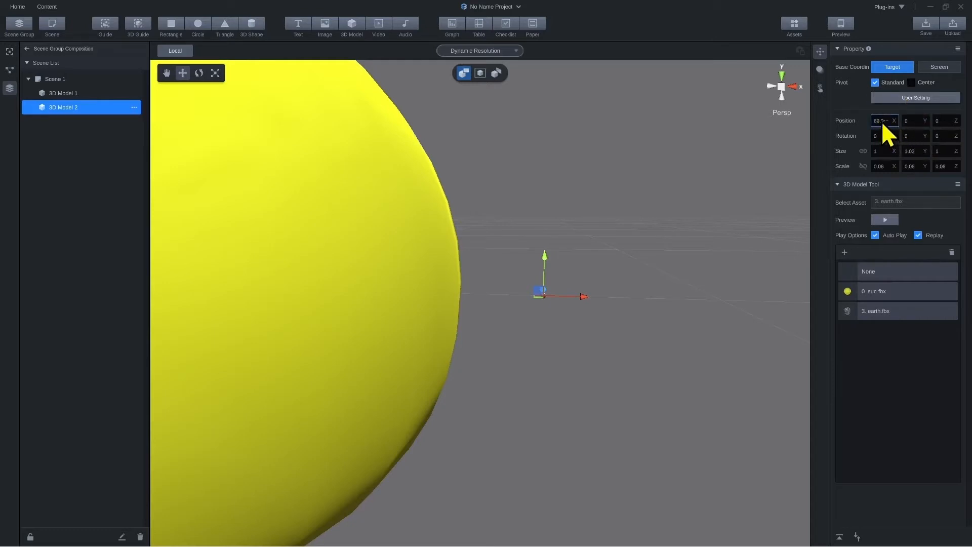
text(117405)
scroll(720, 314, down, 7)
middle_drag(719, 315, 639, 308)
scroll(639, 309, down, 3)
scroll(640, 307, down, 2)
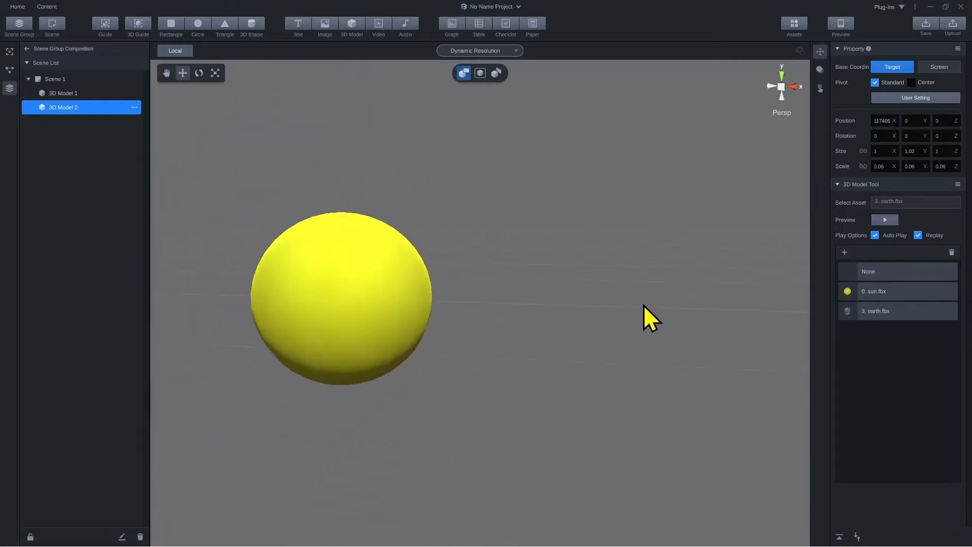
Focus the view on the distant earth model, 3D Model 2, and examine it in the scene
double_click(105, 109)
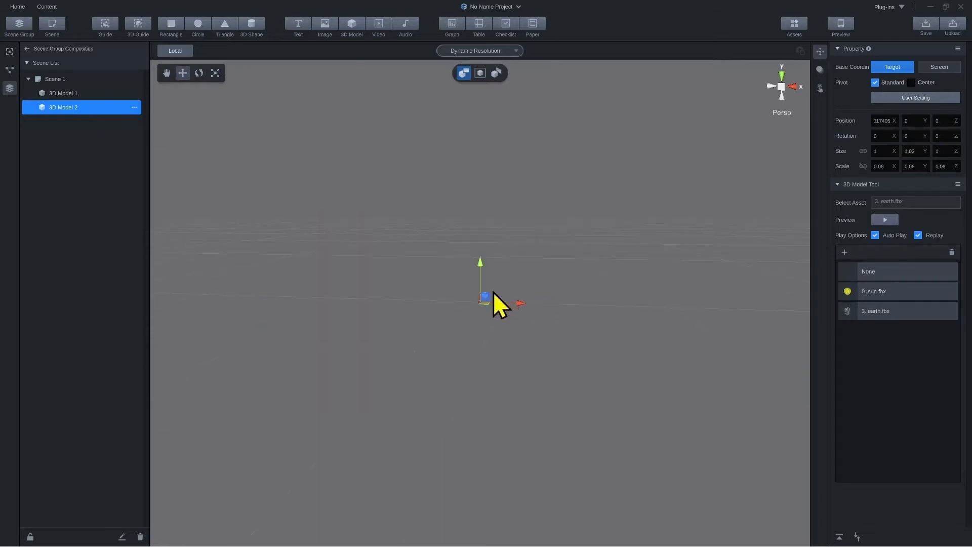
middle_drag(429, 291, 518, 287)
click(777, 233)
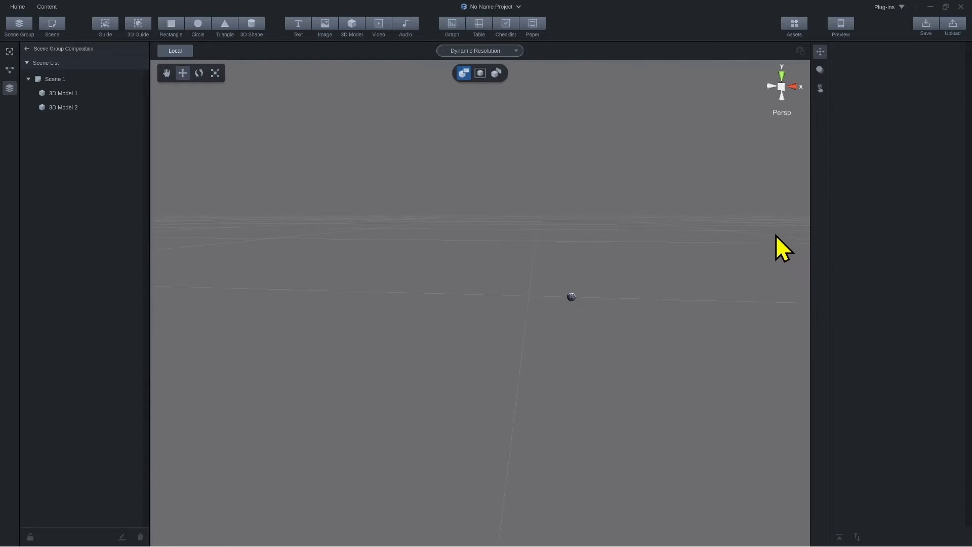
click(571, 297)
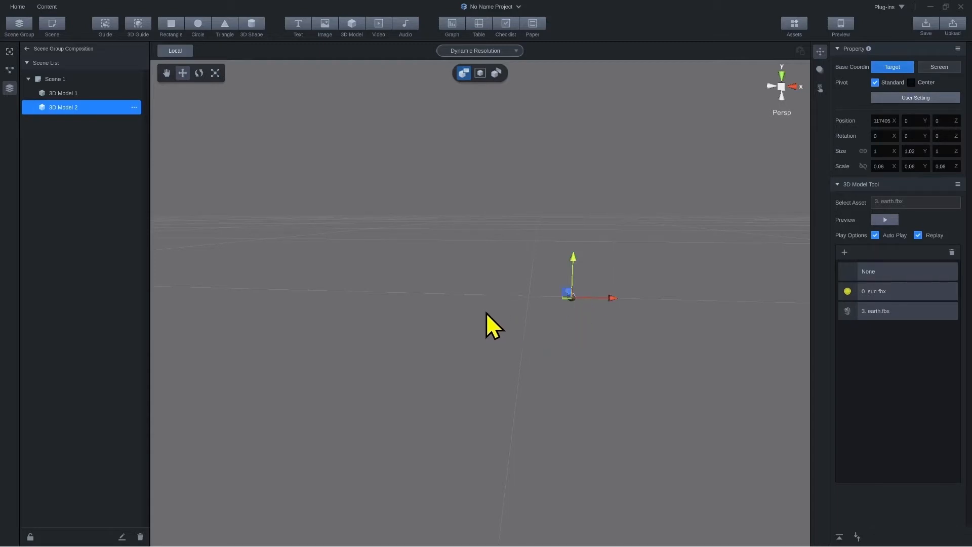
Travel across the empty scene from the earth toward the sun to gauge the distance between them
middle_drag(499, 306, 609, 320)
scroll(596, 316, down, 2)
scroll(596, 316, down, 4)
click(591, 326)
middle_drag(538, 314, 681, 321)
scroll(679, 322, down, 3)
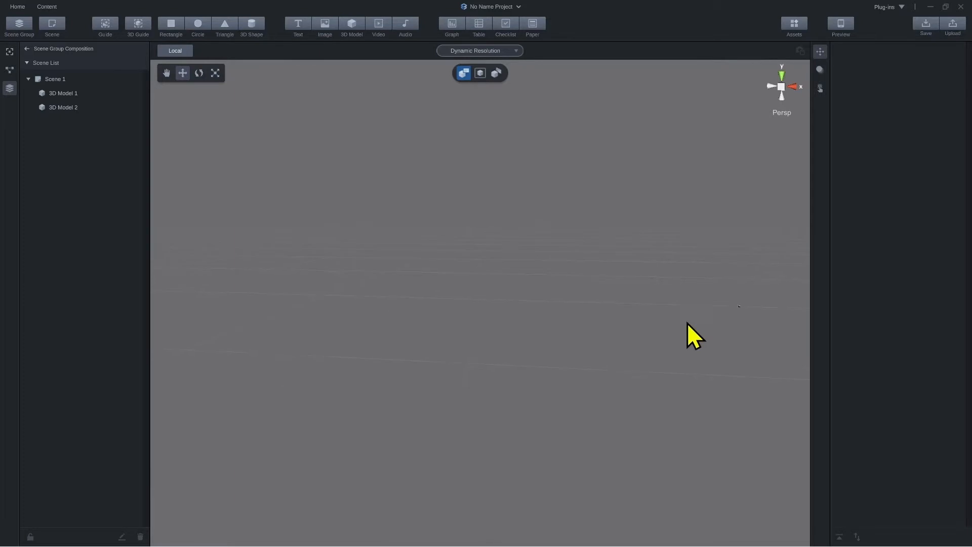
middle_drag(562, 313, 573, 313)
middle_drag(643, 321, 759, 329)
middle_drag(393, 350, 532, 340)
mouse_move(366, 338)
middle_down()
mouse_move(622, 356)
mouse_move(393, 351)
mouse_move(635, 349)
middle_up()
middle_drag(422, 331, 764, 341)
middle_drag(394, 342, 640, 339)
middle_drag(351, 321, 642, 324)
middle_drag(381, 333, 627, 330)
middle_drag(292, 317, 565, 352)
middle_drag(282, 332, 535, 343)
middle_drag(255, 334, 539, 360)
middle_drag(297, 325, 545, 326)
middle_drag(236, 324, 447, 317)
middle_drag(261, 324, 557, 323)
middle_drag(298, 305, 660, 304)
middle_drag(322, 333, 566, 333)
middle_drag(375, 323, 623, 326)
middle_drag(424, 304, 655, 304)
middle_drag(281, 320, 676, 311)
middle_drag(328, 317, 600, 387)
mouse_move(284, 324)
middle_down()
mouse_move(691, 338)
mouse_move(593, 337)
mouse_move(694, 347)
middle_up()
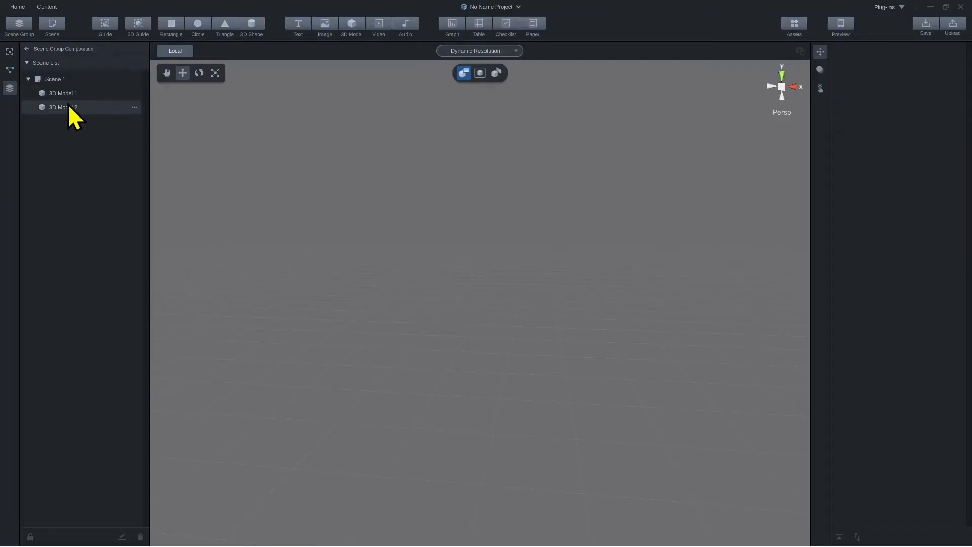
Set the X position of the earth model, 3D Model 2, to 6
click(67, 108)
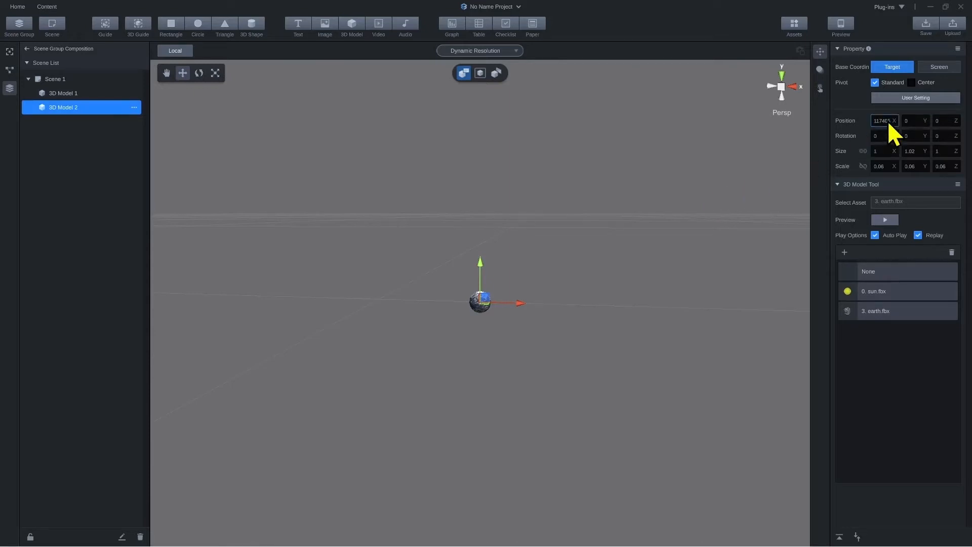
text(8)
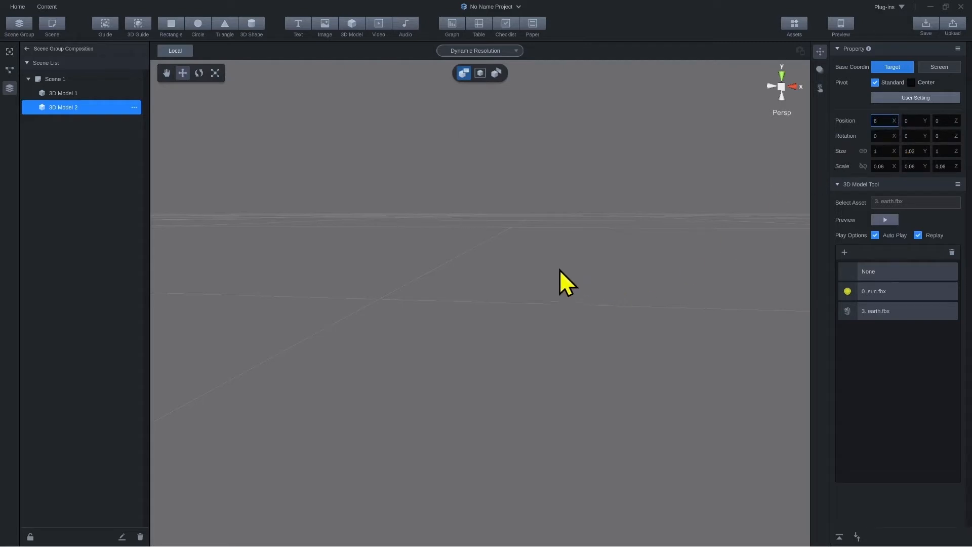
Set the asset of 3D Model 1 to None to remove the sun, and select the earth model, 3D Model 2
click(68, 108)
double_click(49, 105)
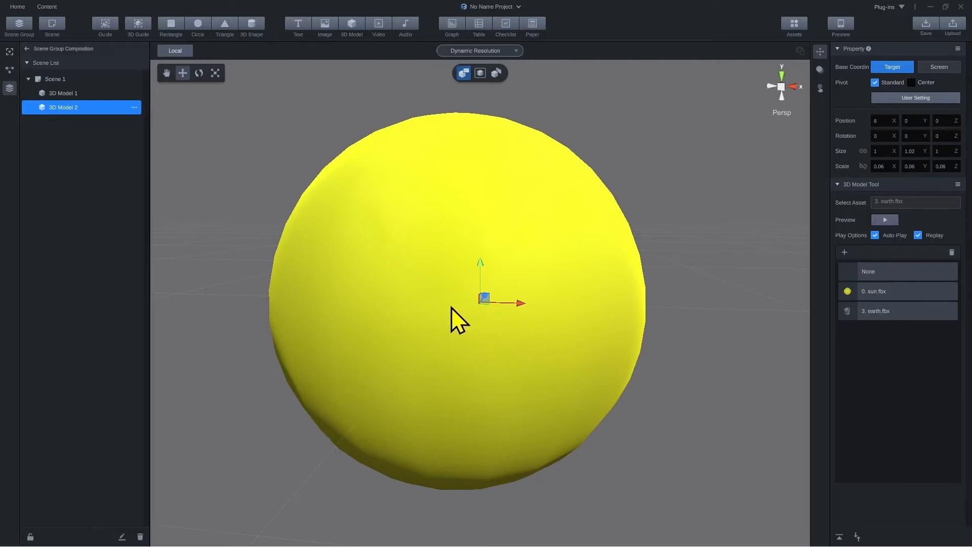
click(72, 93)
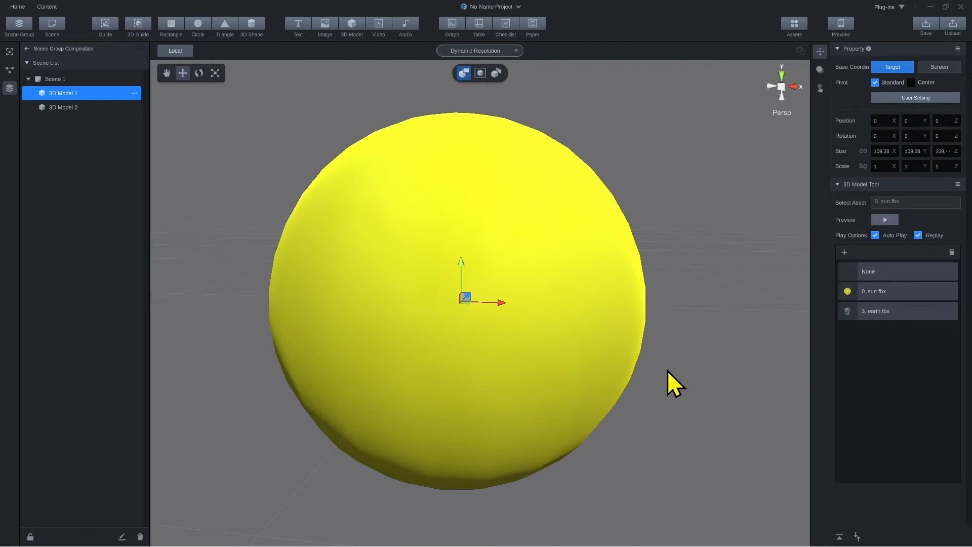
click(872, 271)
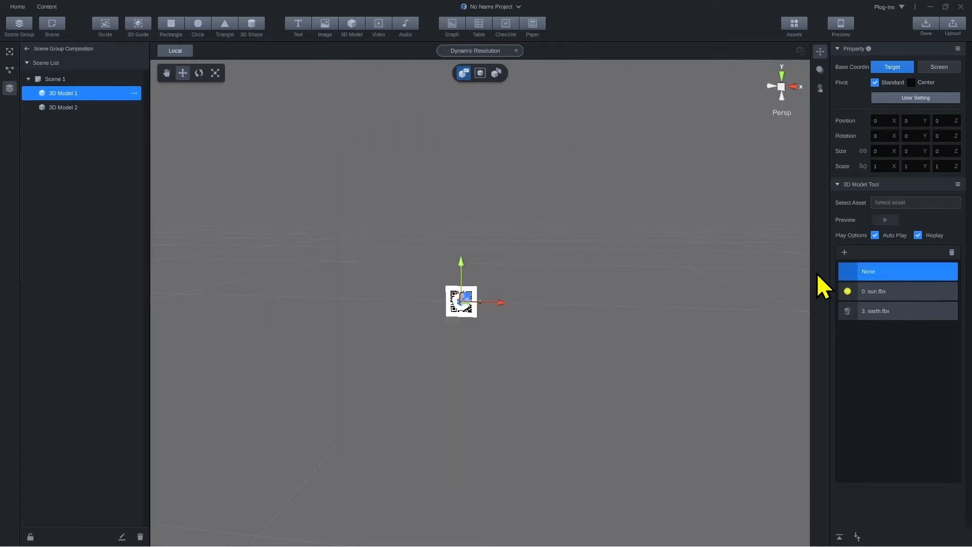
scroll(528, 254, up, 10)
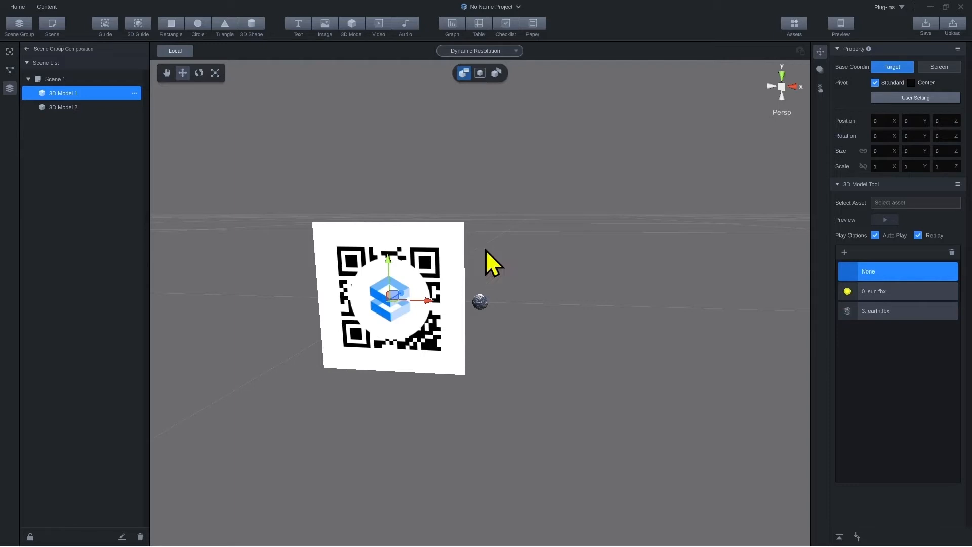
click(105, 108)
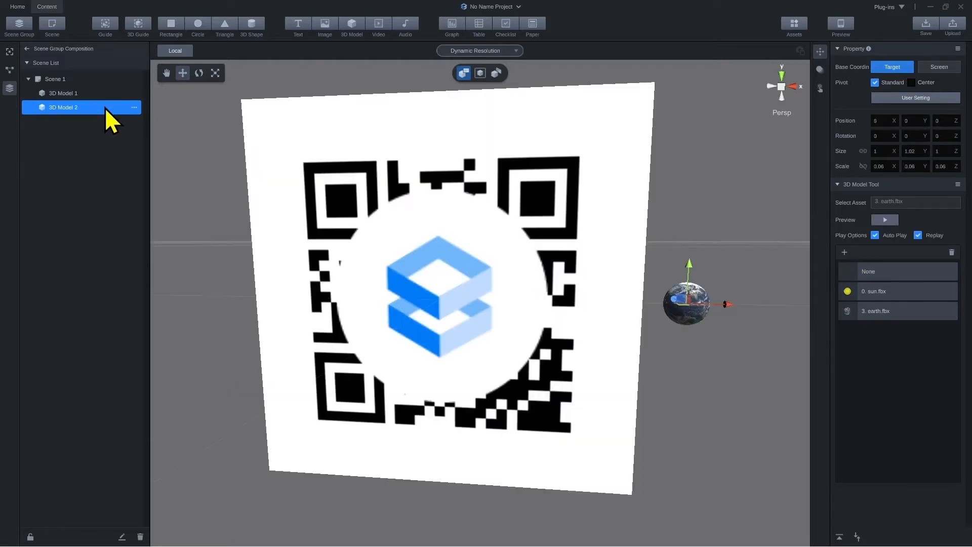
Add a new 3D model to Scene 1, import 1. mercury.fbx and assign it to the model
click(354, 22)
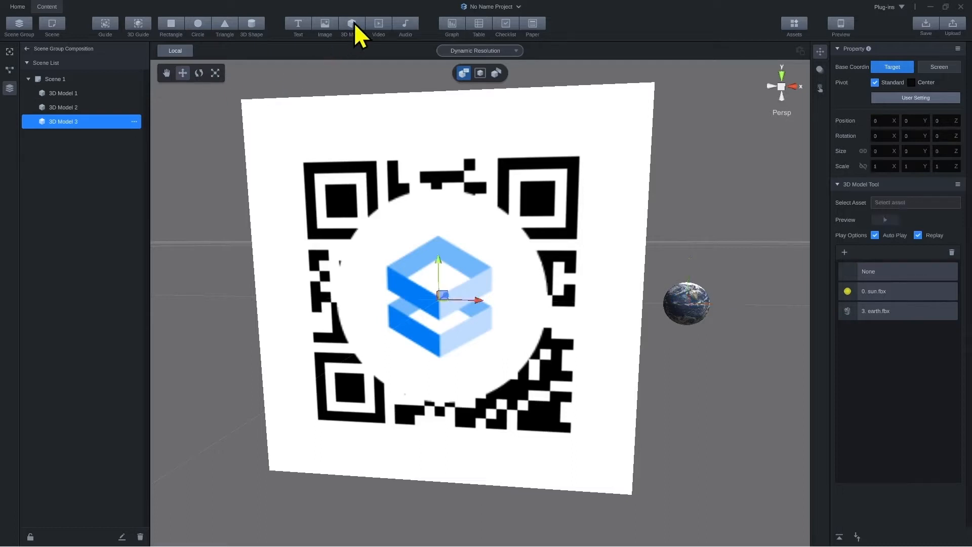
click(844, 251)
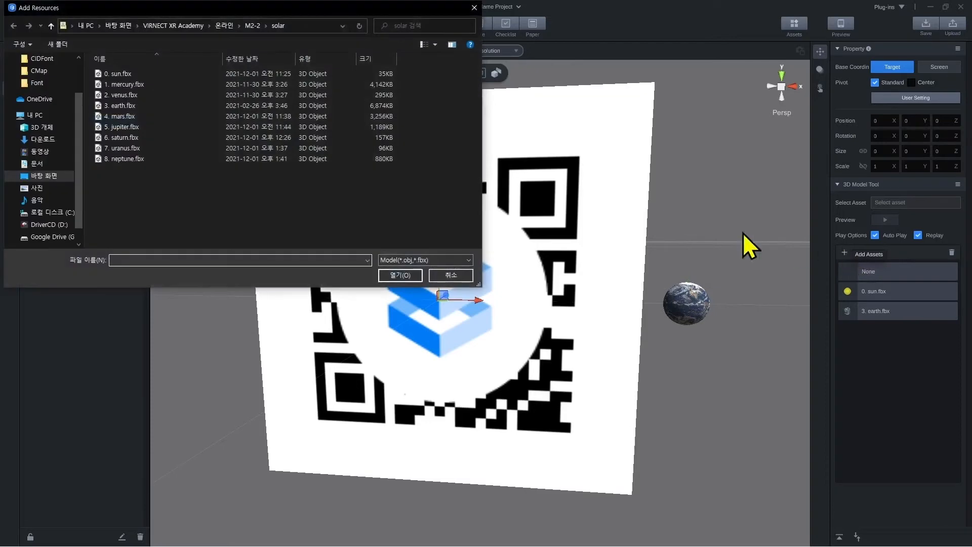
double_click(141, 84)
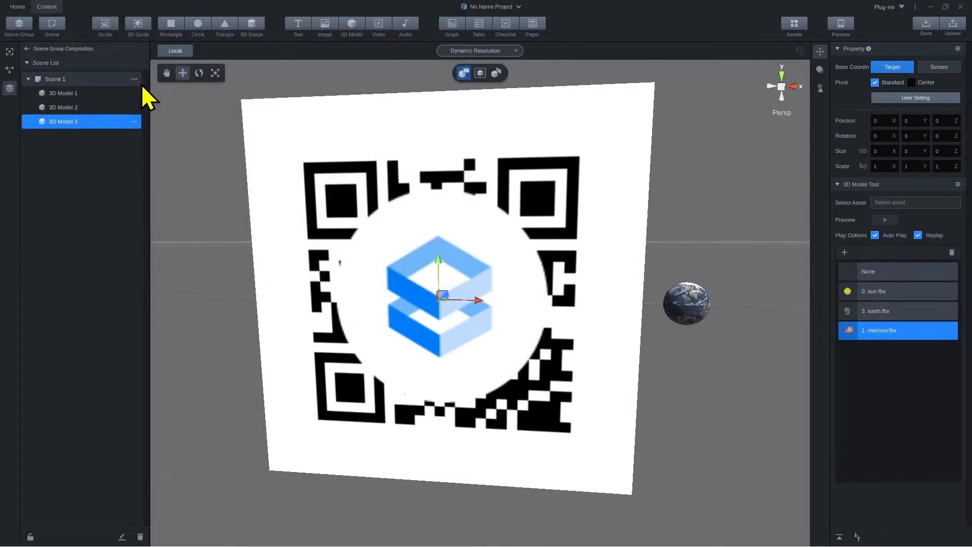
click(878, 329)
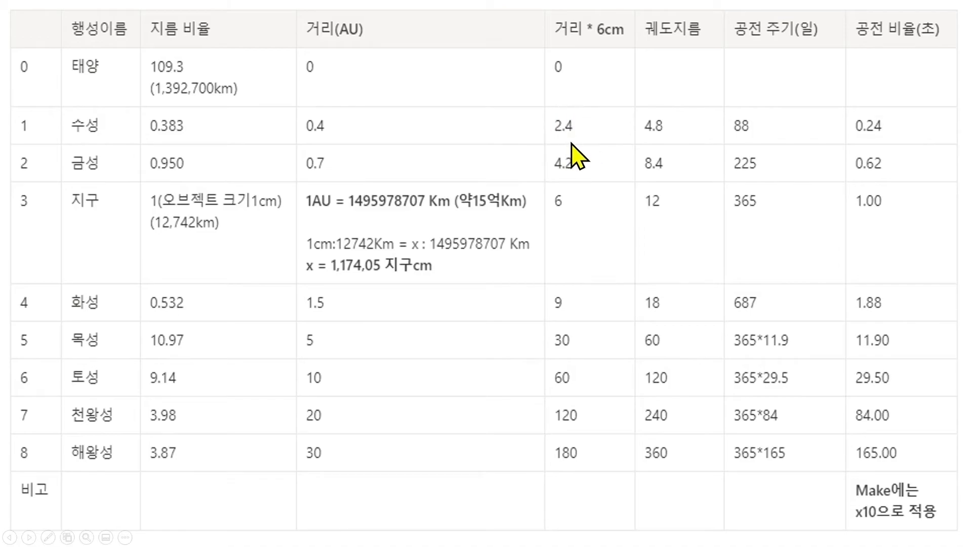
Return from the planet data table to VIRNECT Make and set the mercury model's X position to 2.4
key(alt+Tab)
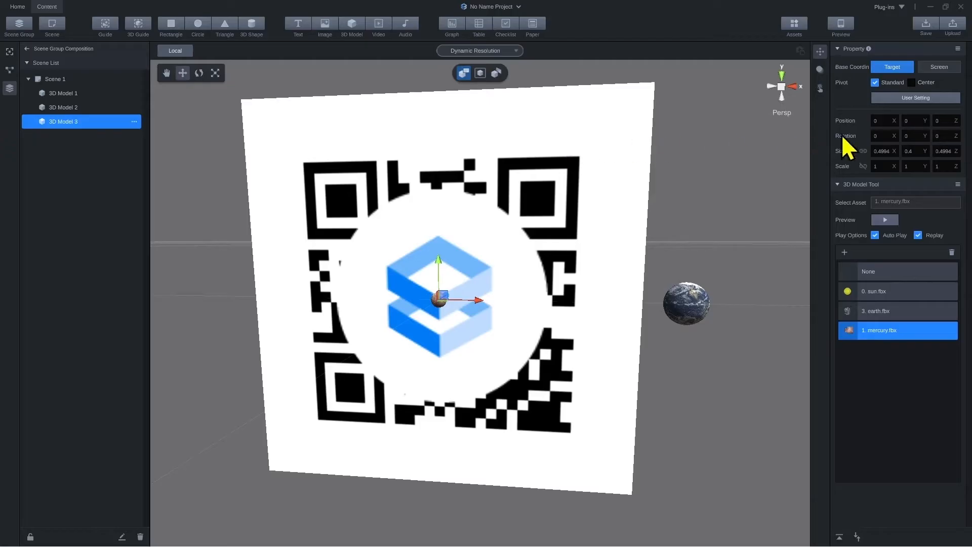
click(886, 124)
text(2.4)
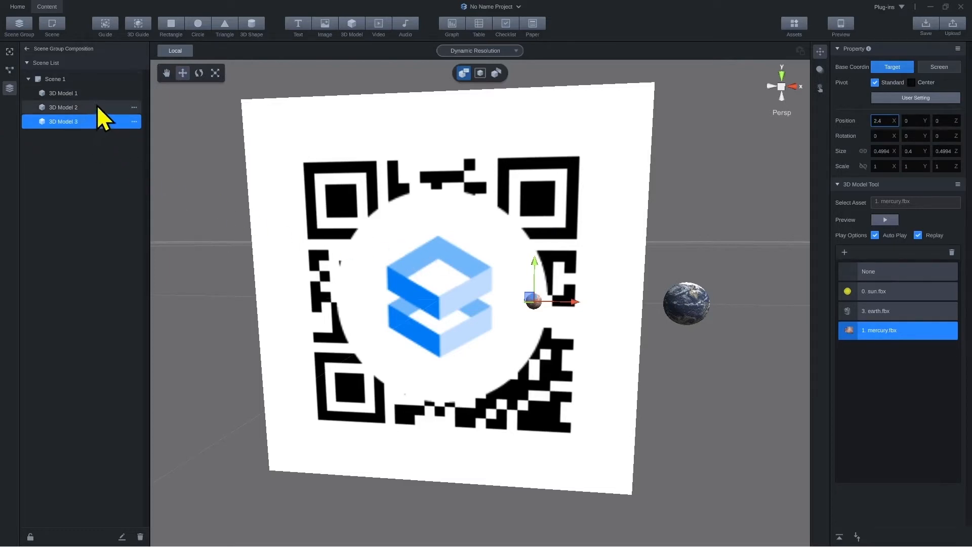
Rename the earth model, 3D Model 2, as "3." in the scene list
click(134, 107)
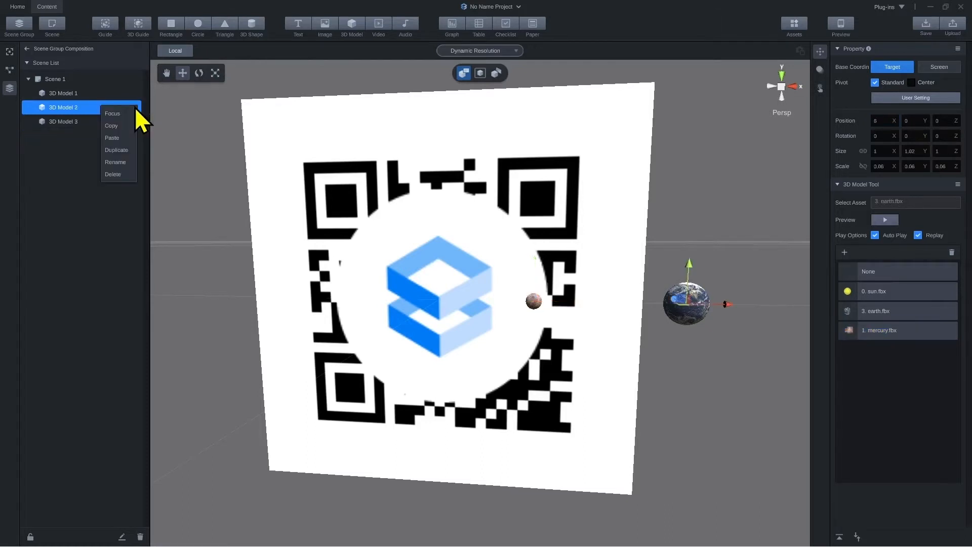
click(123, 163)
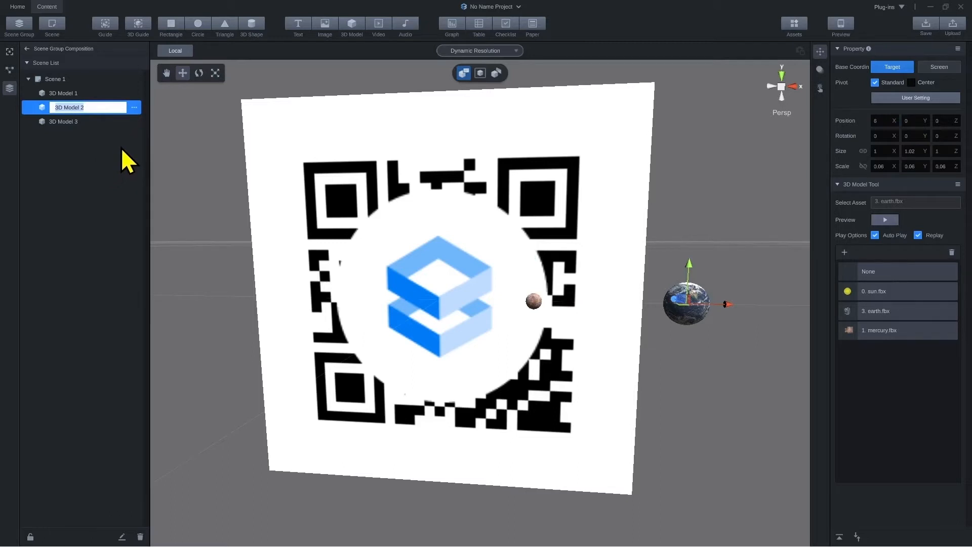
text(3.)
key(Return)
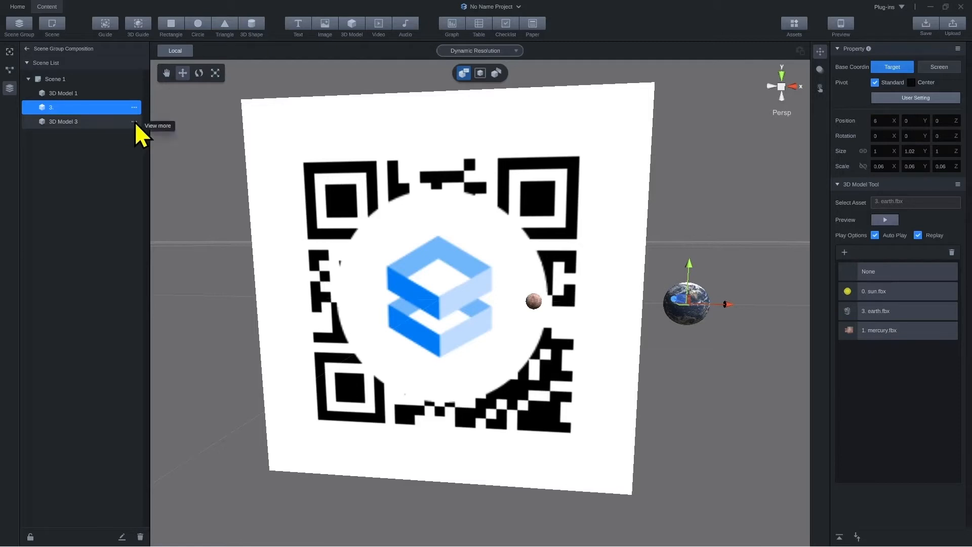
Rename the mercury model, 3D Model 3, as "1." and move it above "3." in the scene list
click(133, 121)
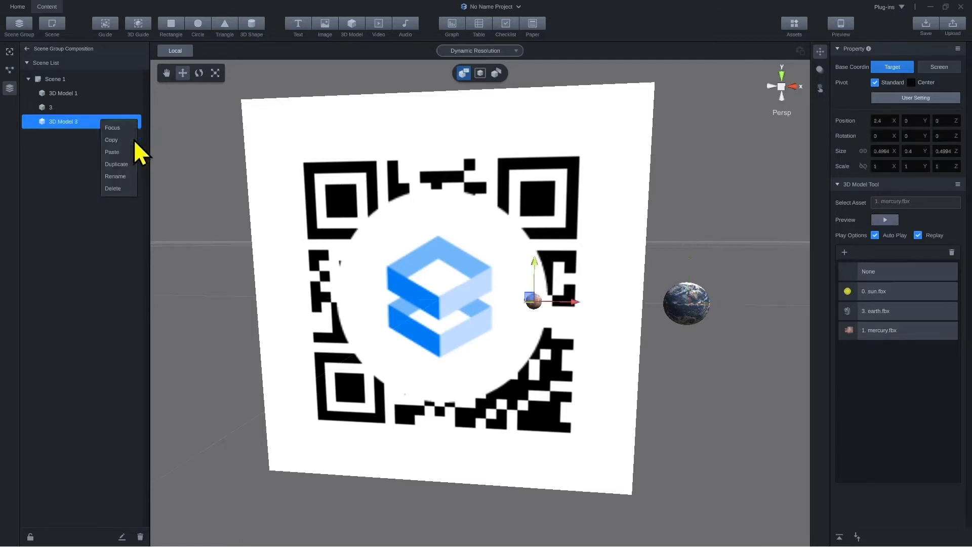
click(117, 178)
text(1.)
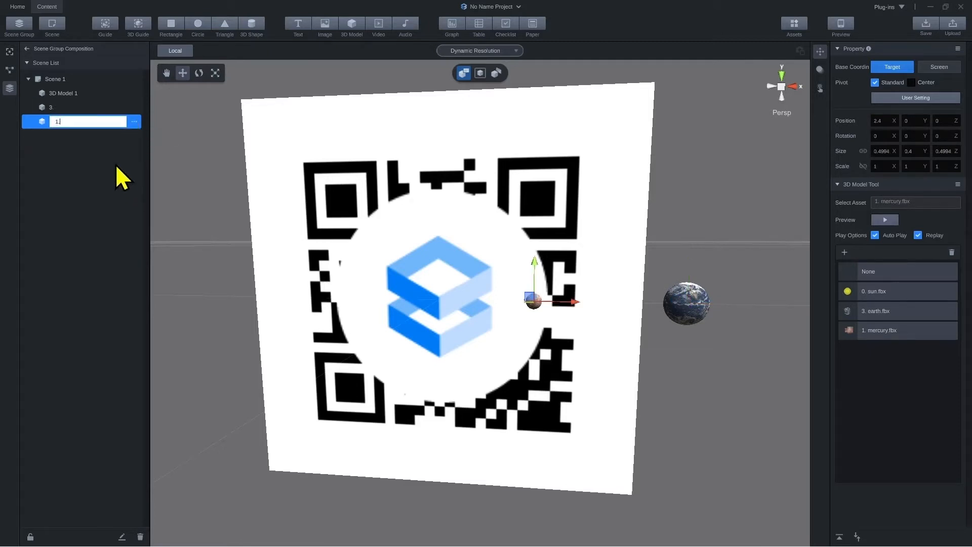
key(Return)
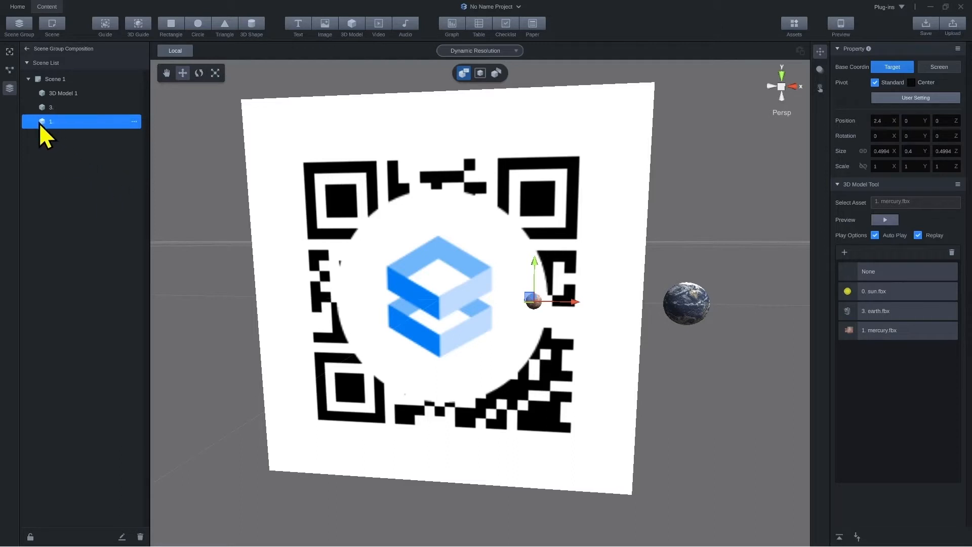
drag(41, 123, 53, 104)
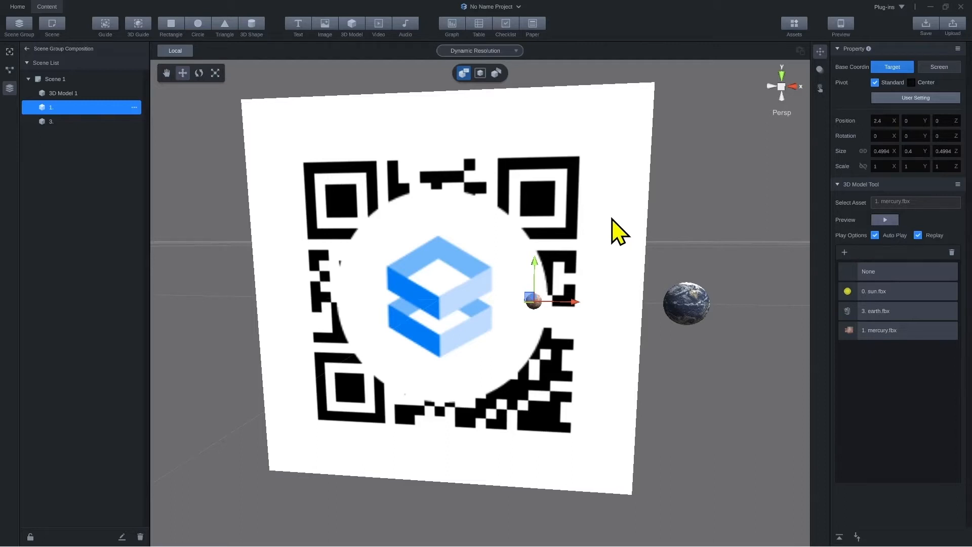
Add another 3D model to Scene 1, import 6. saturn.fbx and assign it to the model
click(354, 26)
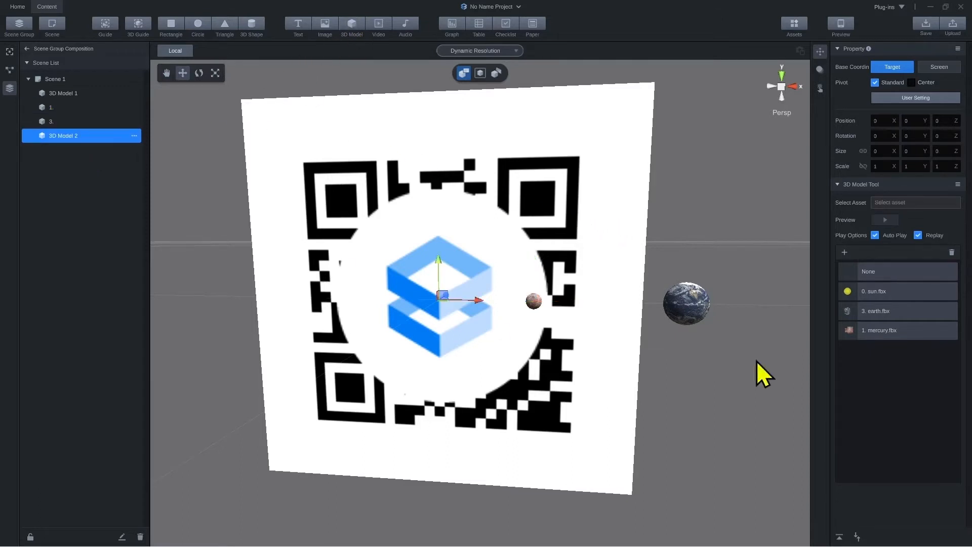
click(843, 252)
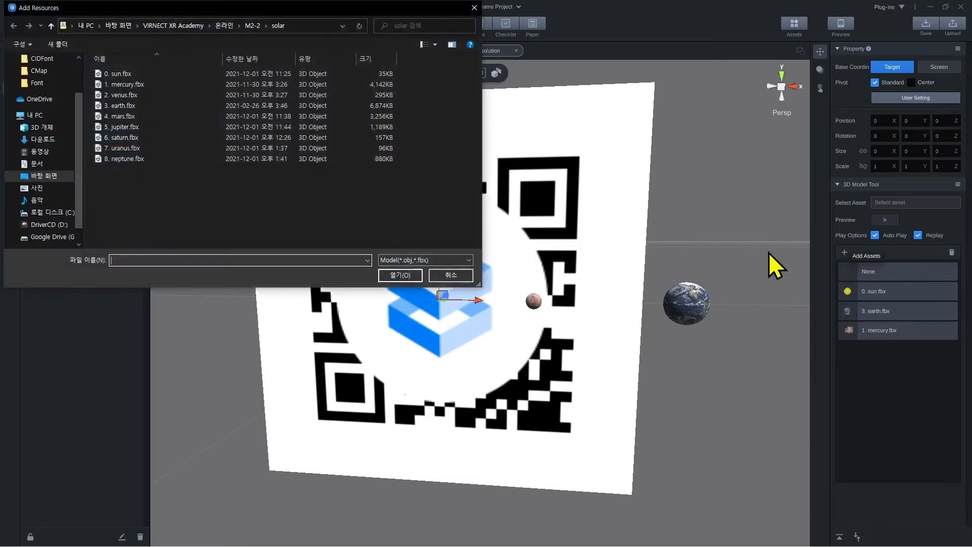
double_click(131, 137)
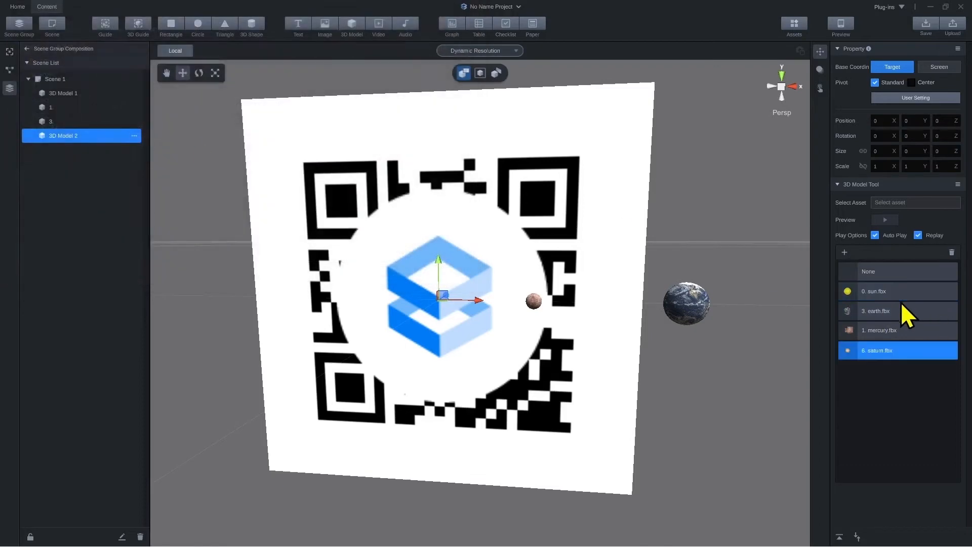
click(882, 353)
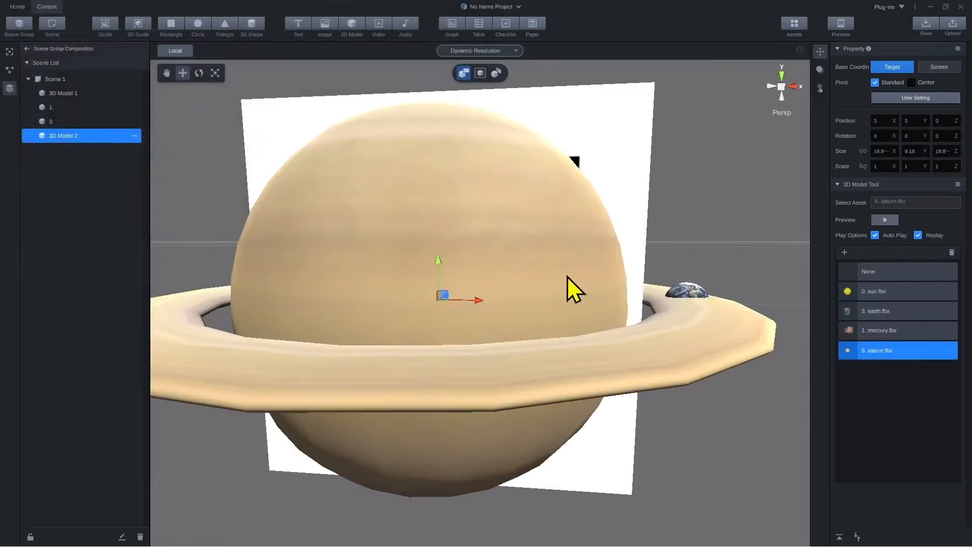
Set the X position of the saturn model, 3D Model 2, to 60
scroll(567, 276, down, 5)
scroll(539, 278, up, 2)
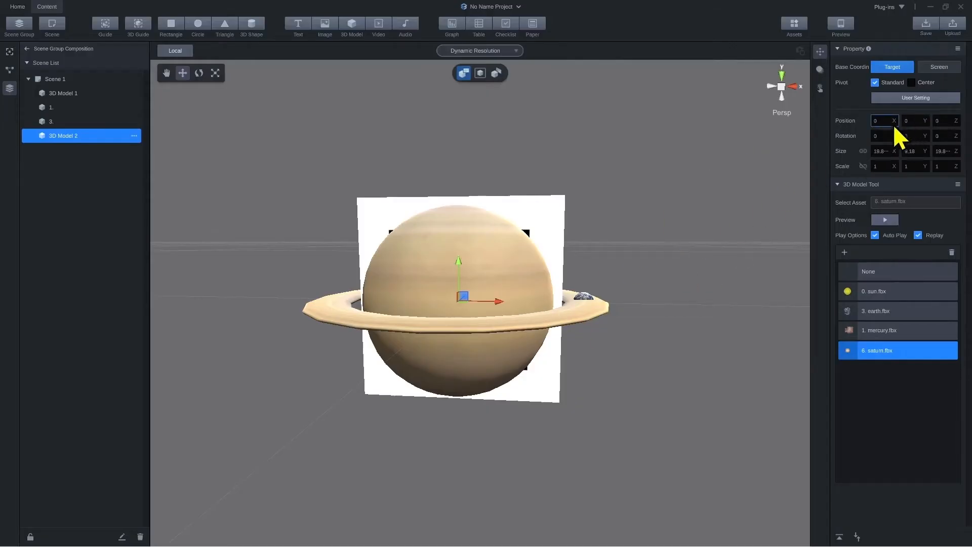
text(60)
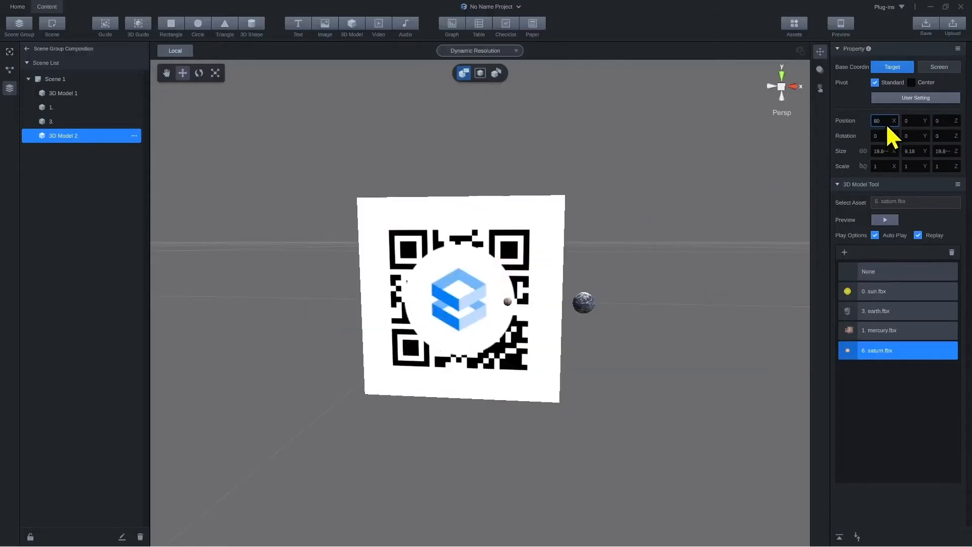
Examine the spacing between the QR marker, the earth and the saturn model across the scene
scroll(736, 290, down, 6)
middle_drag(589, 279, 525, 274)
middle_drag(633, 261, 498, 217)
scroll(503, 254, down, 1)
right_drag(499, 225, 501, 262)
scroll(505, 256, up, 1)
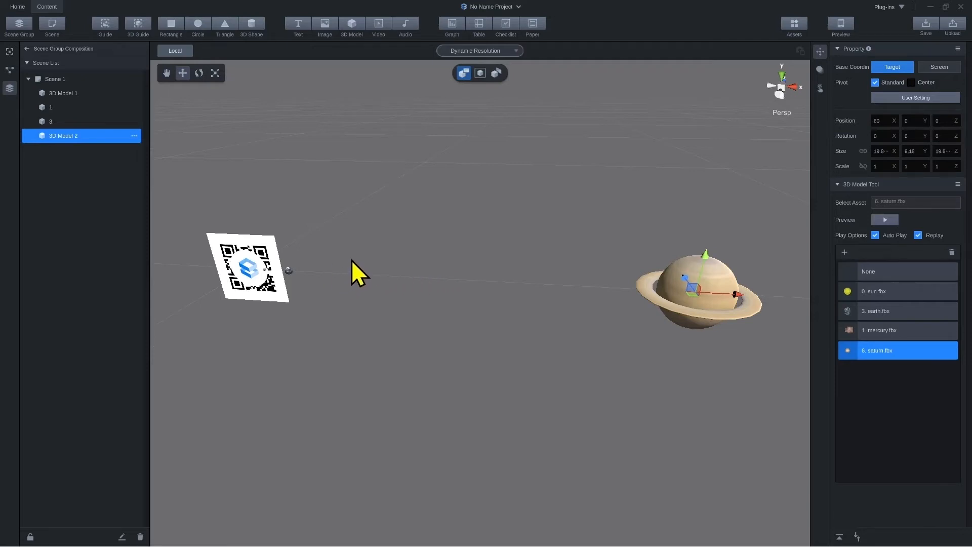
right_drag(401, 265, 406, 244)
scroll(406, 244, up, 2)
middle_drag(406, 244, 423, 244)
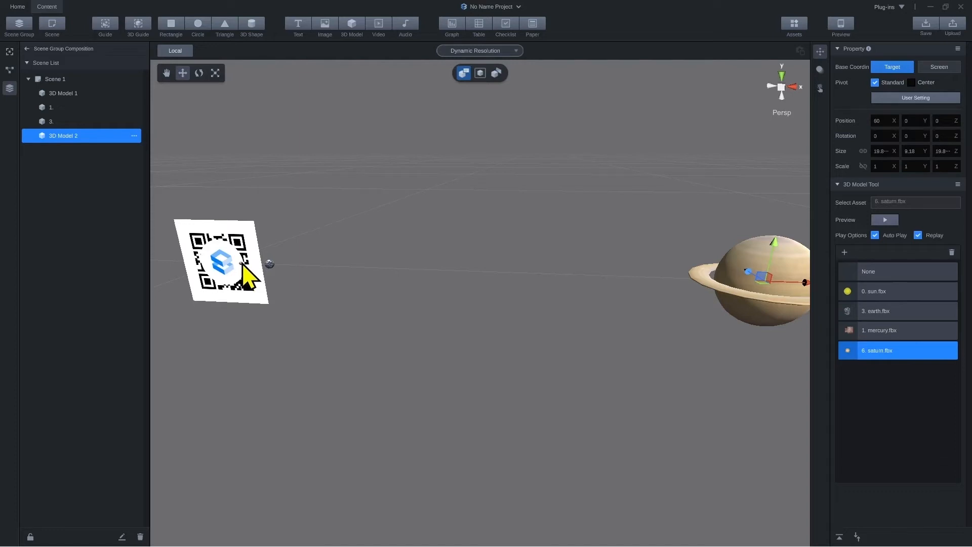
Rename the saturn model, 3D Model 2, as "6." in the scene list
click(134, 136)
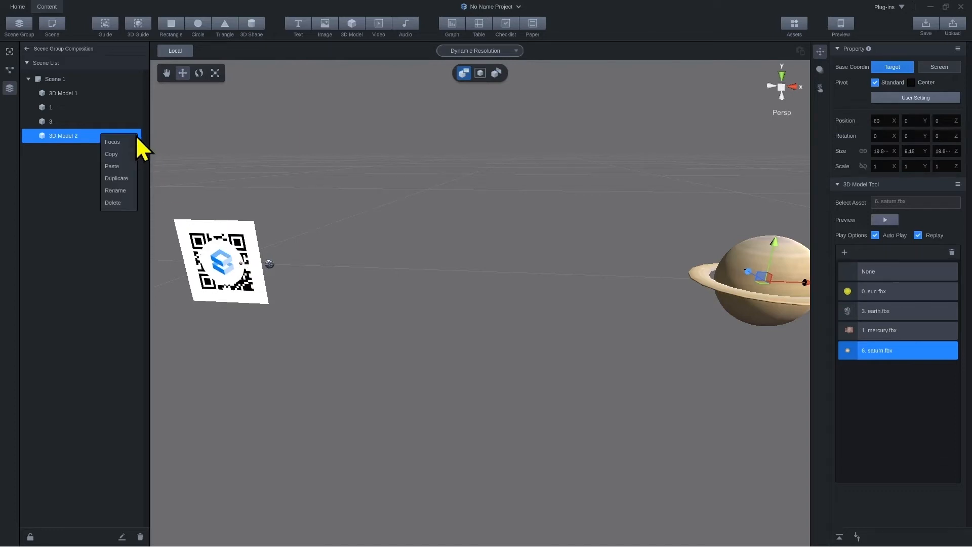
click(122, 190)
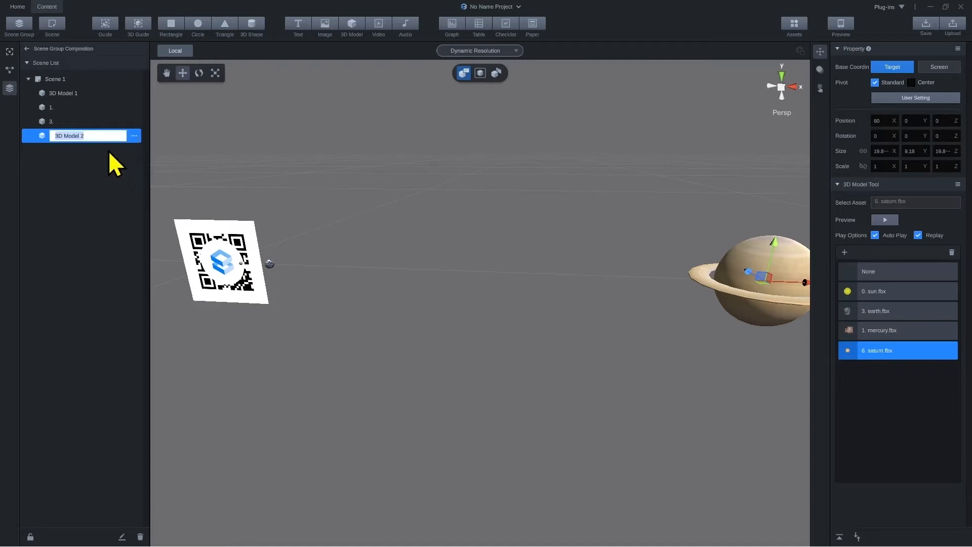
text(6.)
key(Return)
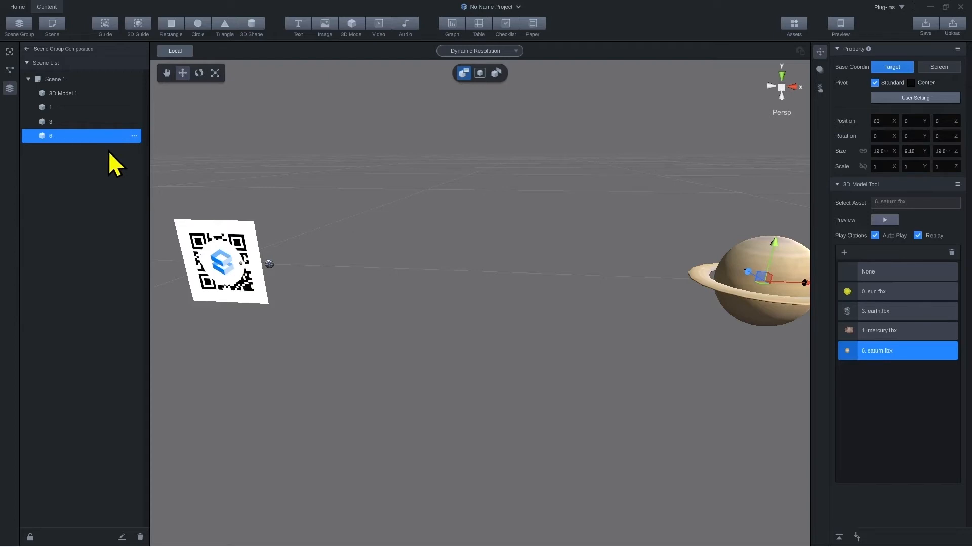
Select the earth model "3." in the scene and open its X size for editing
scroll(584, 224, down, 2)
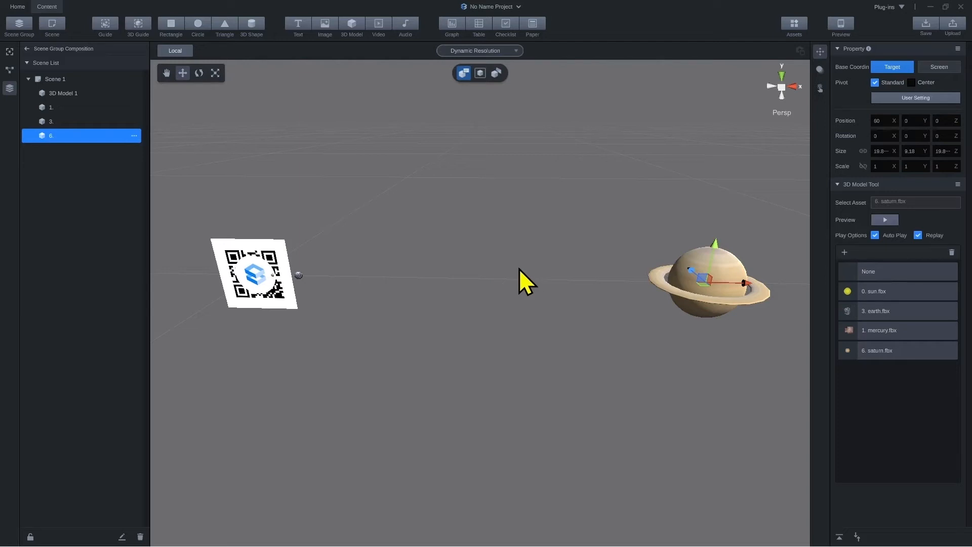
click(302, 276)
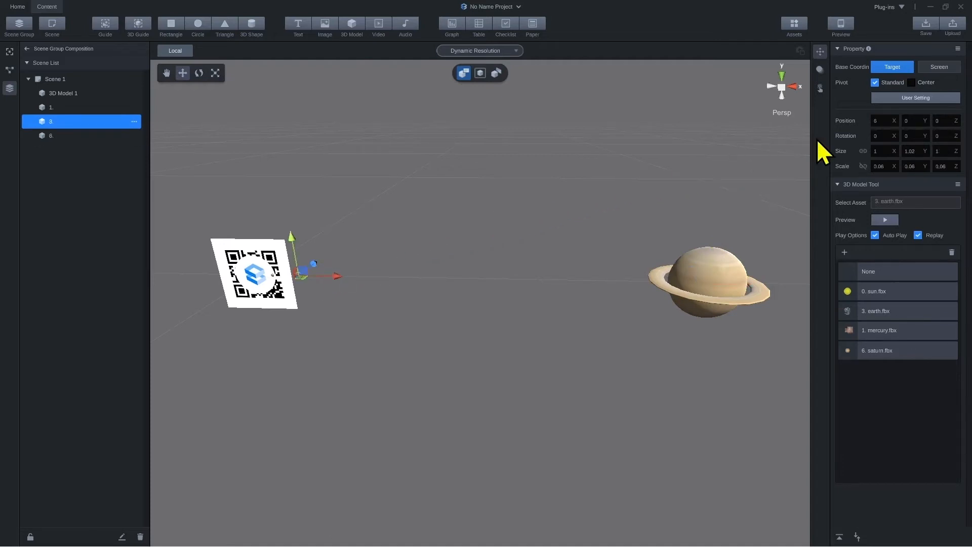
click(887, 151)
click(881, 152)
Select the mercury model "1." in the scene and set its scale to 1.5
click(276, 276)
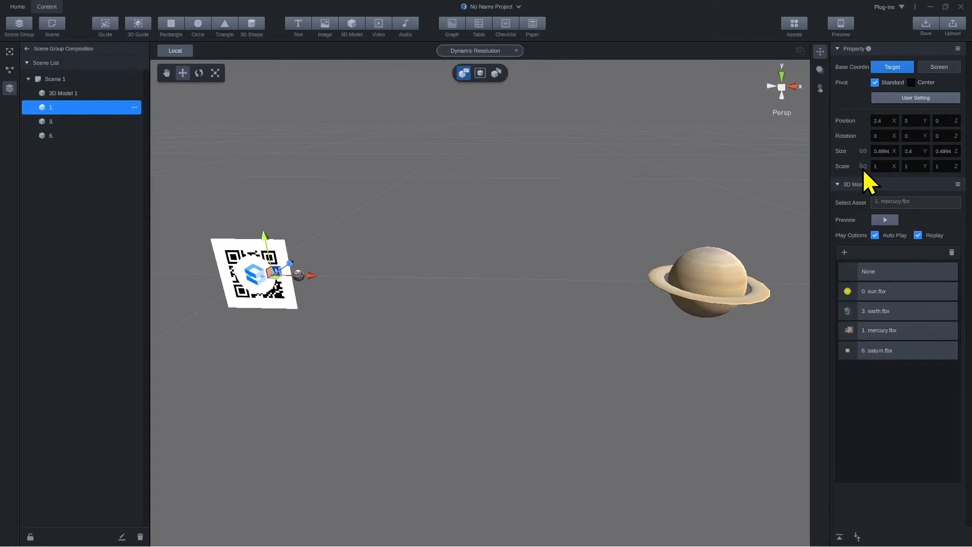
click(879, 170)
click(884, 169)
text(1.5)
Scale the saturn model "6." to 1.5 on all axes and deselect it
click(723, 281)
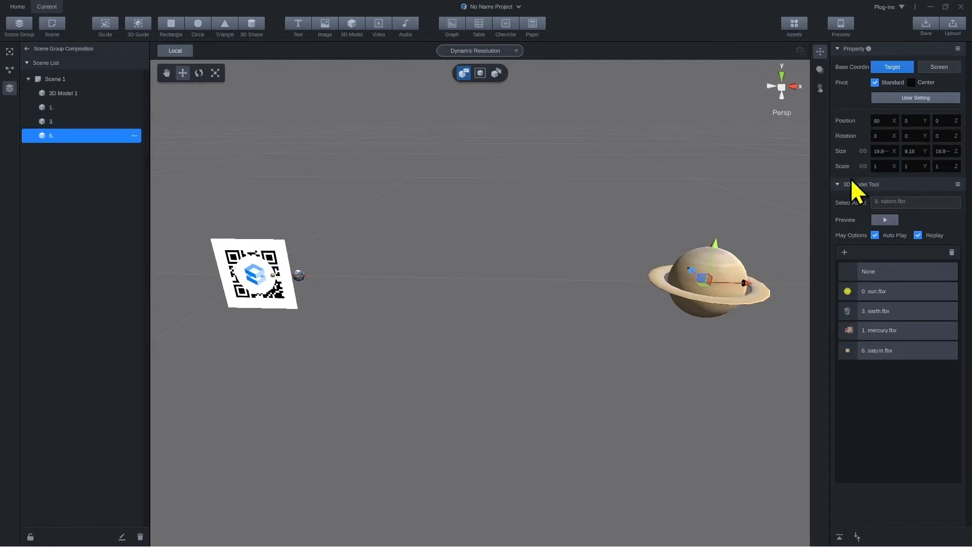
click(878, 169)
text(1.5)
key(Return)
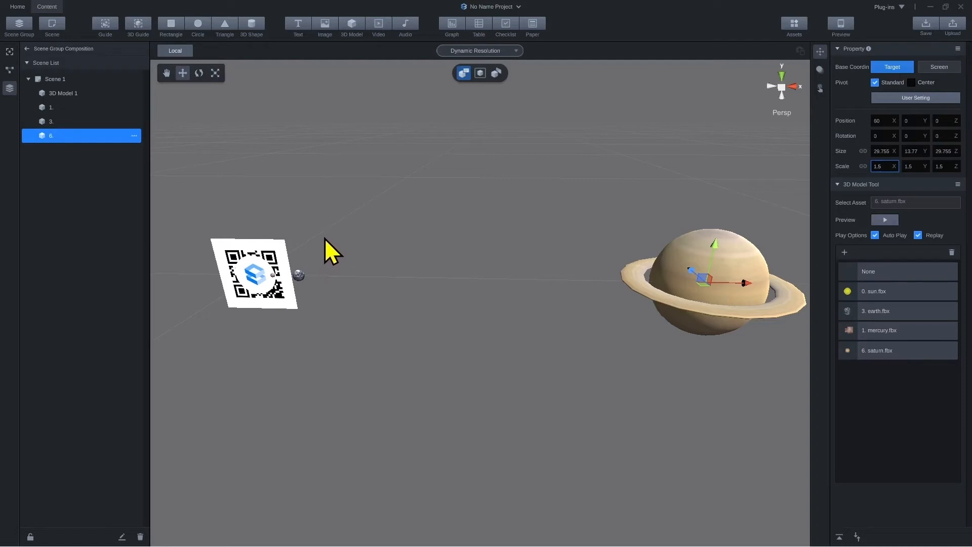
click(336, 249)
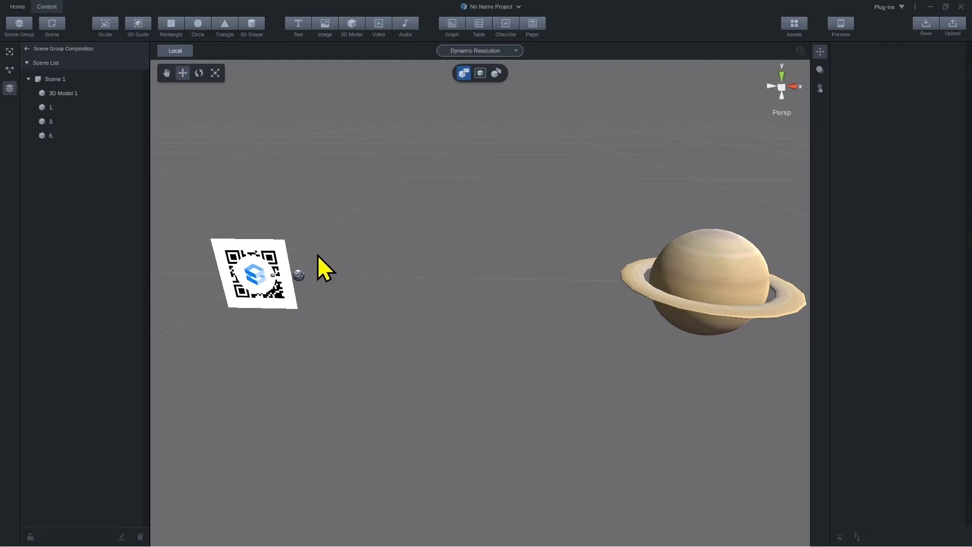
Add a circle shape to the scene, centred on the QR target
scroll(319, 253, down, 2)
scroll(313, 270, up, 1)
middle_drag(291, 275, 391, 293)
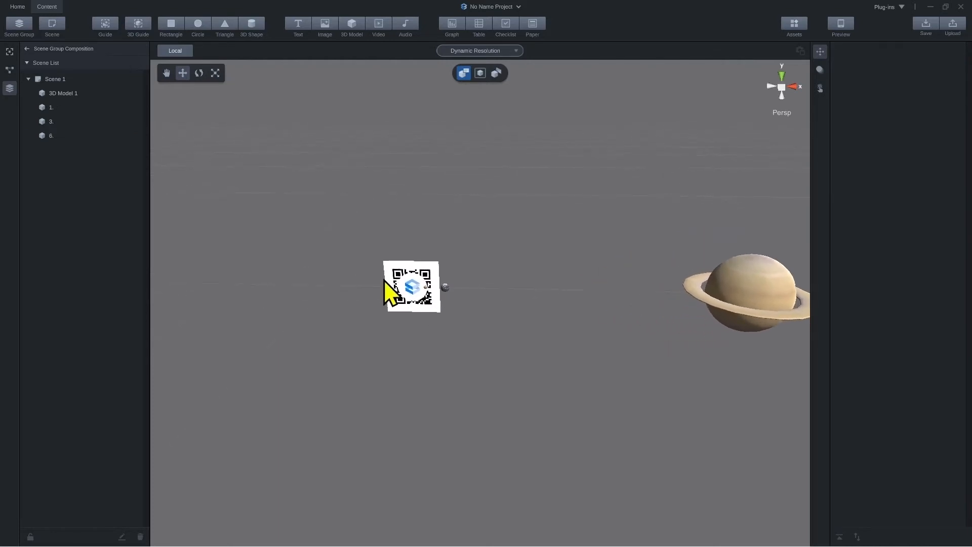
scroll(421, 286, up, 2)
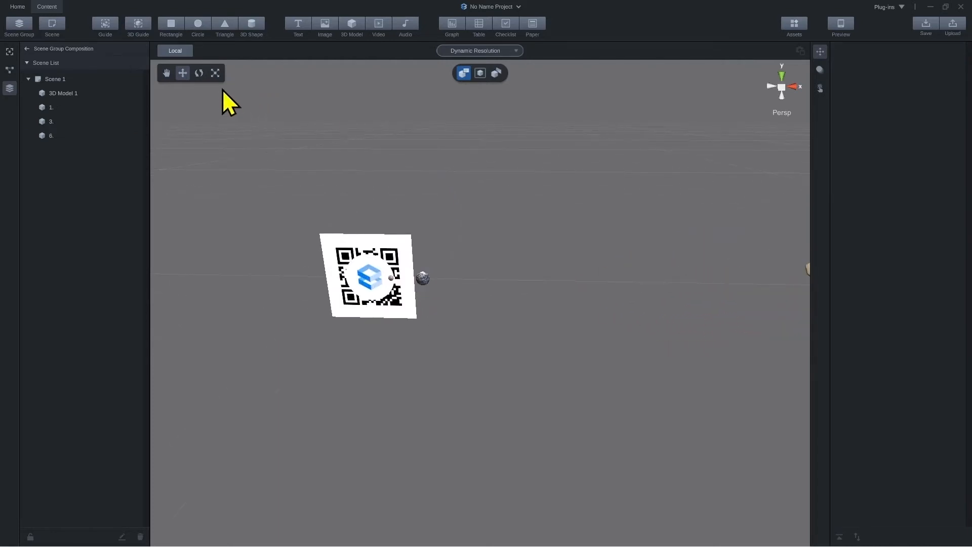
click(198, 23)
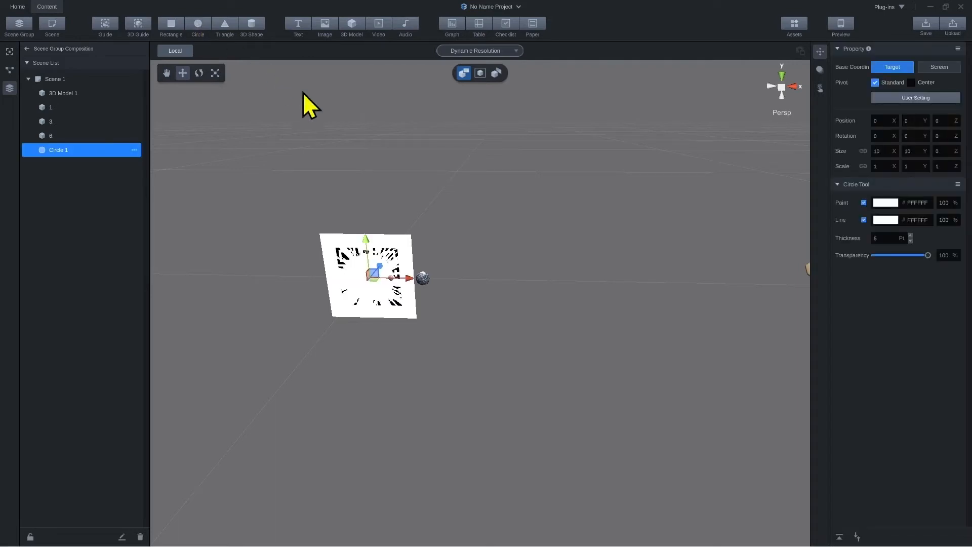
Rotate the circle to 90 degrees about X so it lies flat as an orbit through the QR target
right_drag(450, 229, 430, 271)
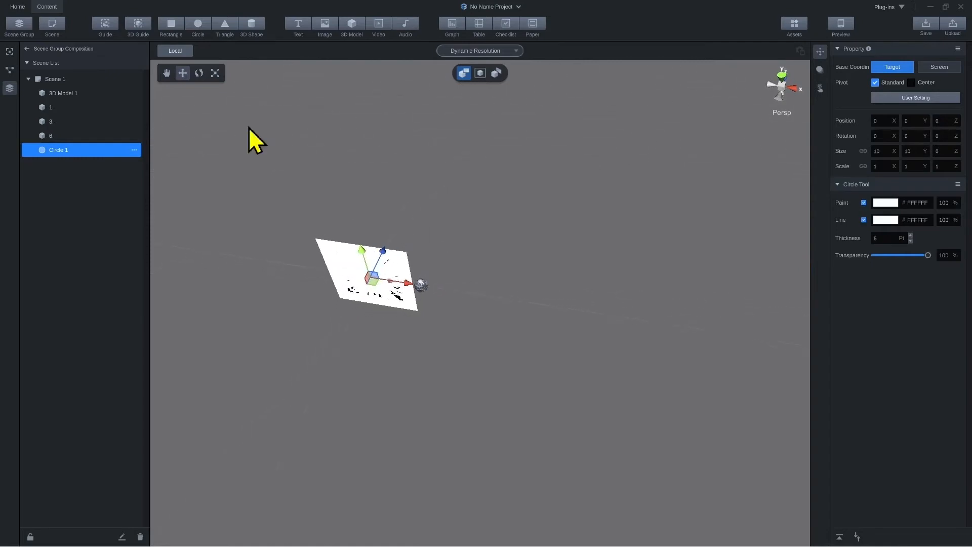
click(199, 73)
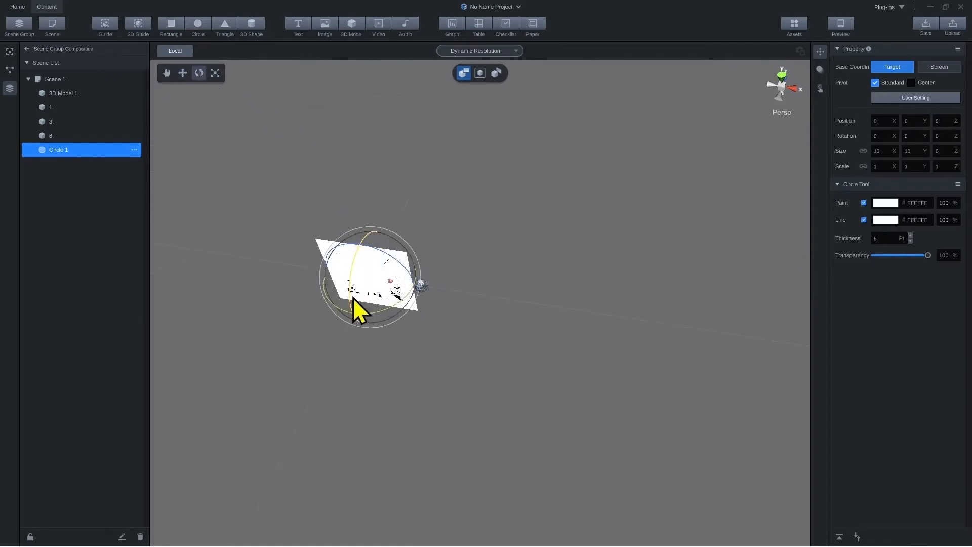
drag(348, 292, 353, 260)
right_drag(486, 347, 358, 265)
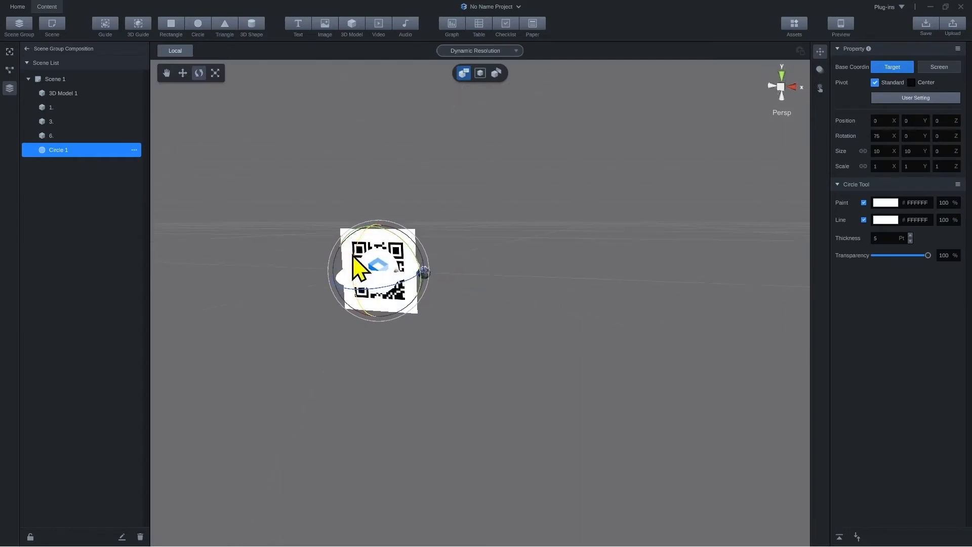
drag(358, 247, 363, 242)
Turn off the circle's paint fill and set its line thickness to 1 pt
scroll(408, 243, up, 5)
middle_drag(408, 243, 555, 293)
right_drag(555, 293, 555, 428)
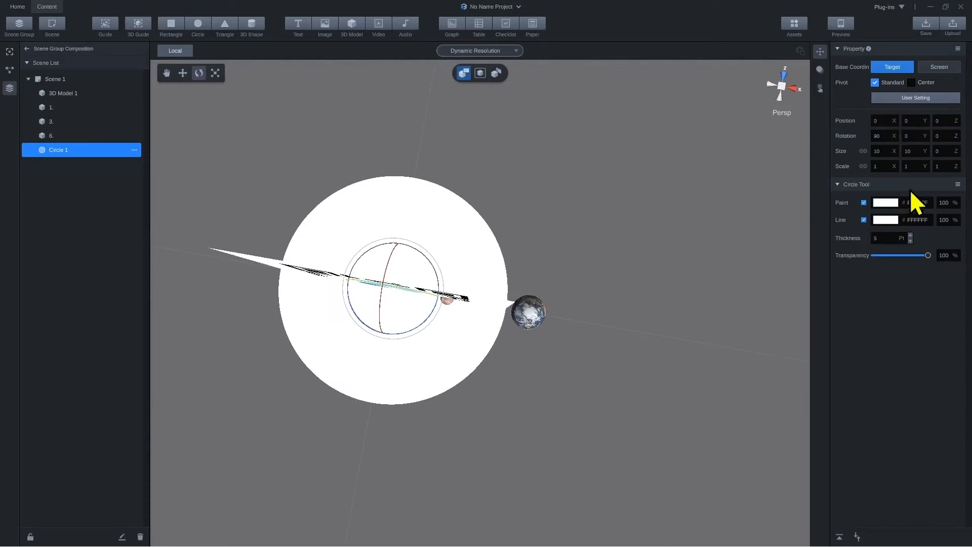
click(864, 203)
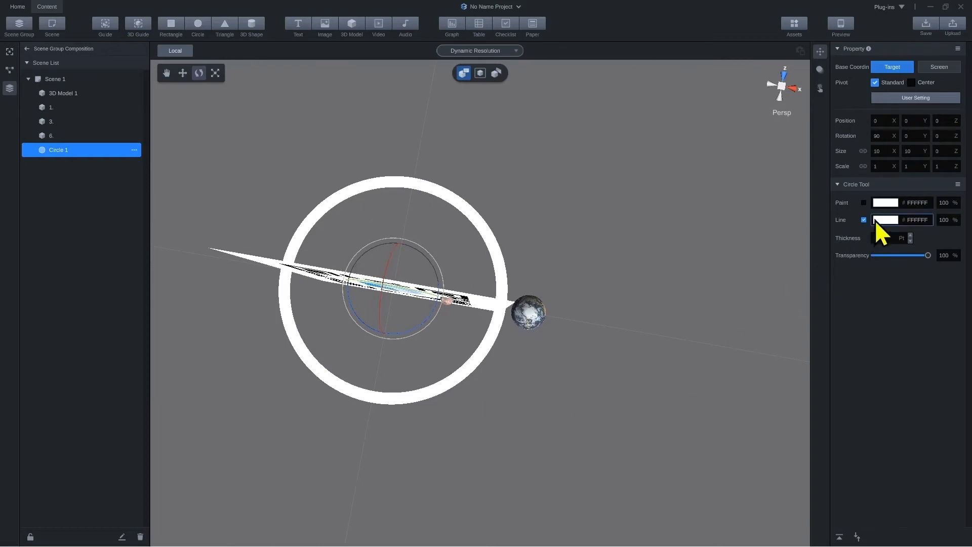
click(885, 240)
text(1)
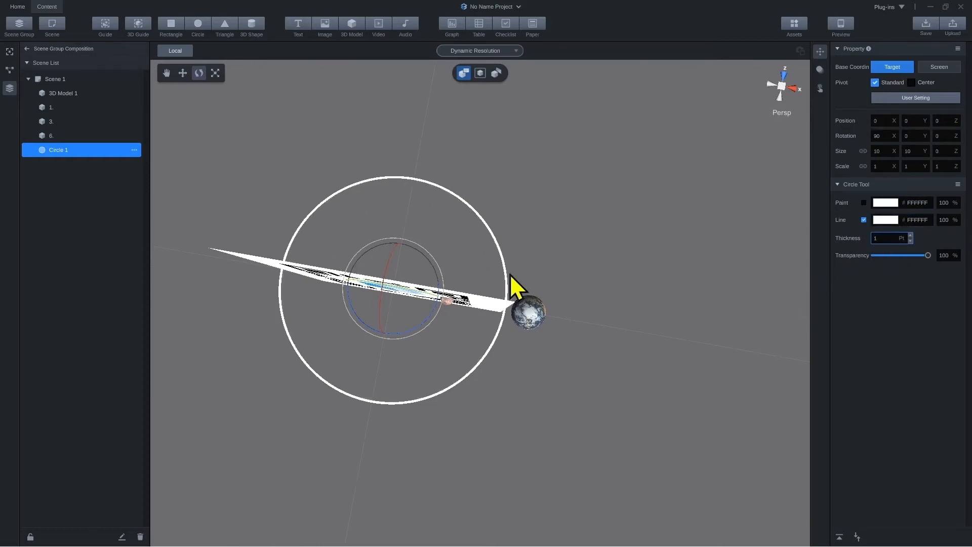
Set the orbit circle's X and Y size to 4.8 to match mercury's orbit diameter
scroll(533, 259, down, 5)
right_drag(539, 290, 605, 256)
scroll(547, 264, up, 3)
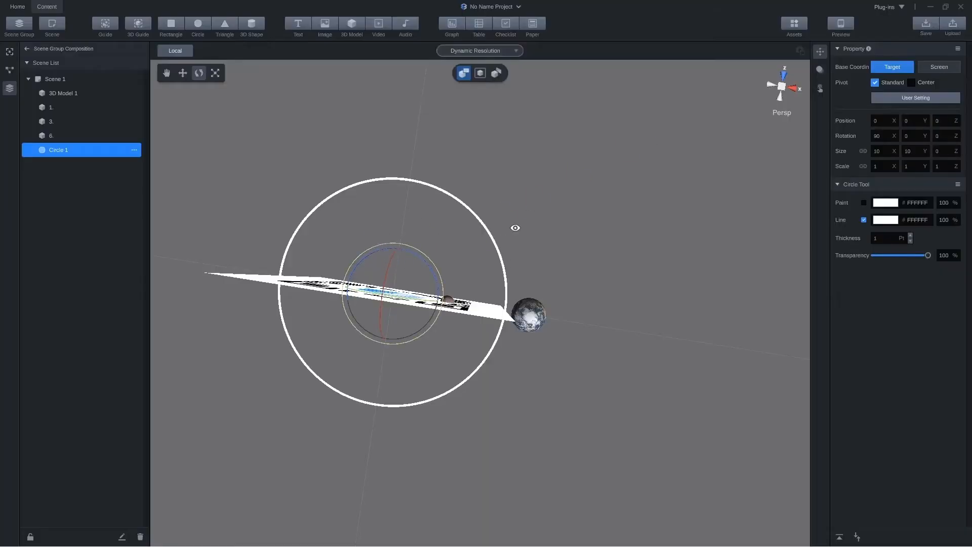
alt+drag(515, 228, 545, 215)
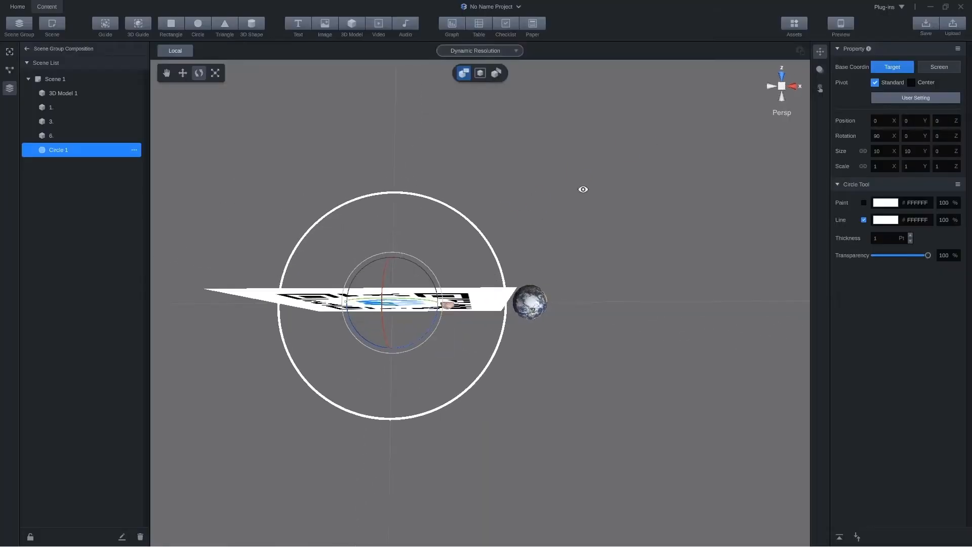
click(881, 150)
double_click(883, 154)
text(4.8)
key(Return)
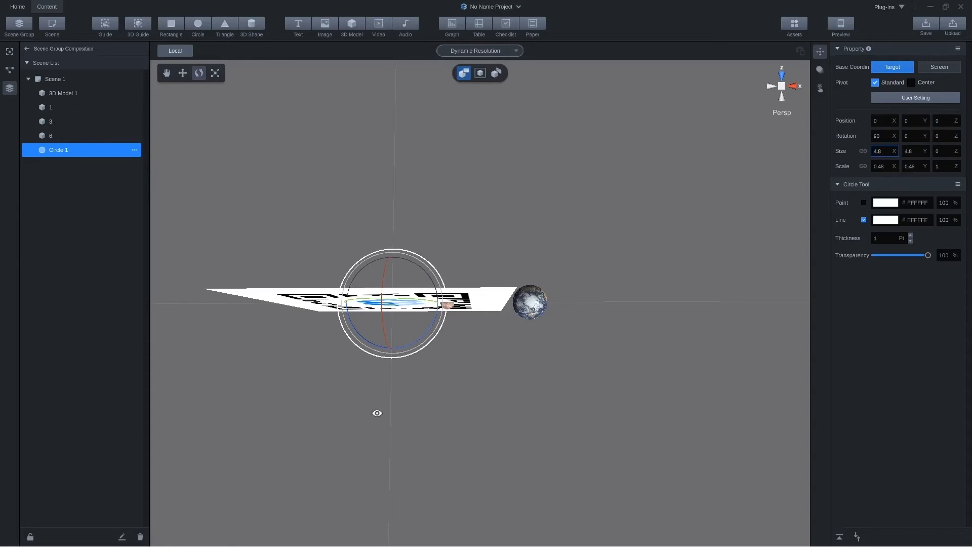
Duplicate the mercury orbit circle and set the copy's X and Y size to 12 for earth's orbit
drag(577, 305, 581, 163)
right_drag(562, 229, 558, 270)
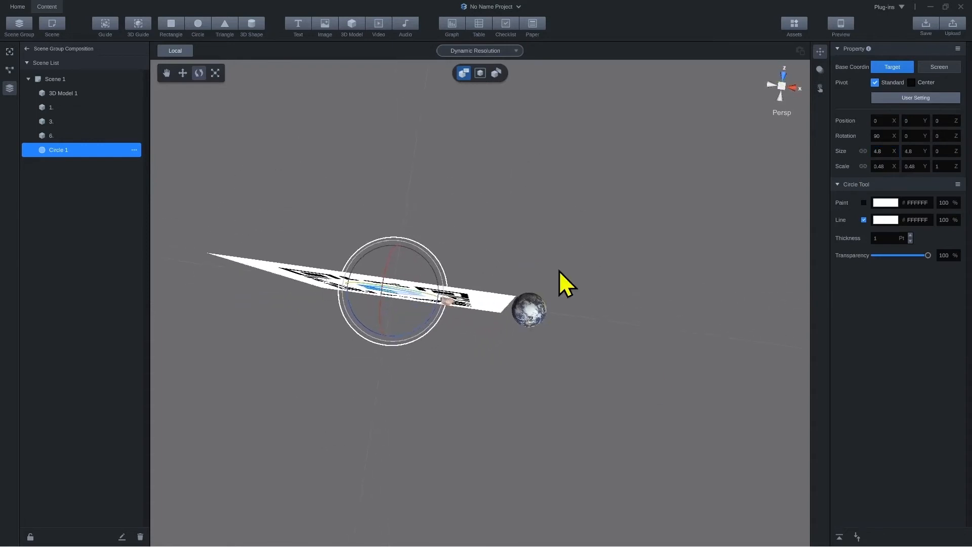
scroll(553, 271, up, 3)
middle_drag(450, 287, 489, 283)
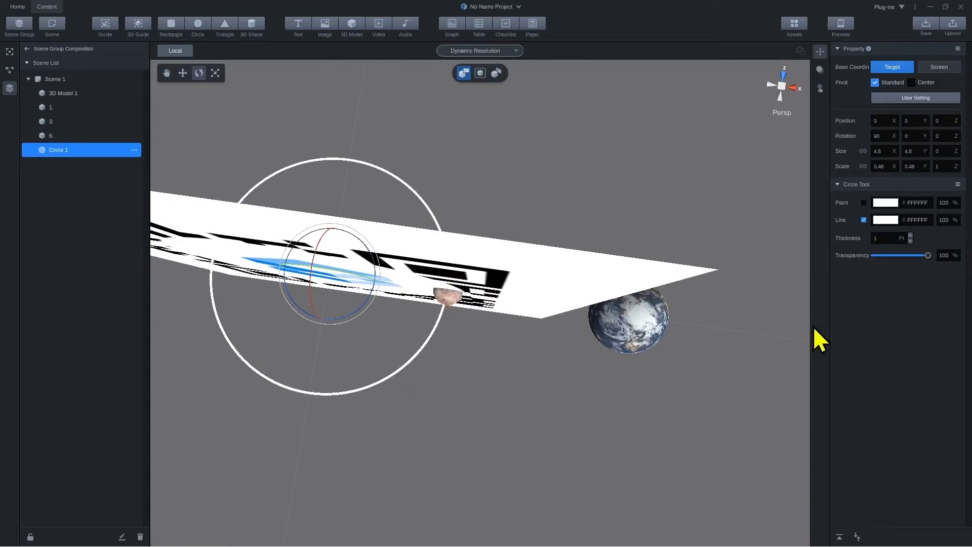
right_drag(779, 249, 625, 360)
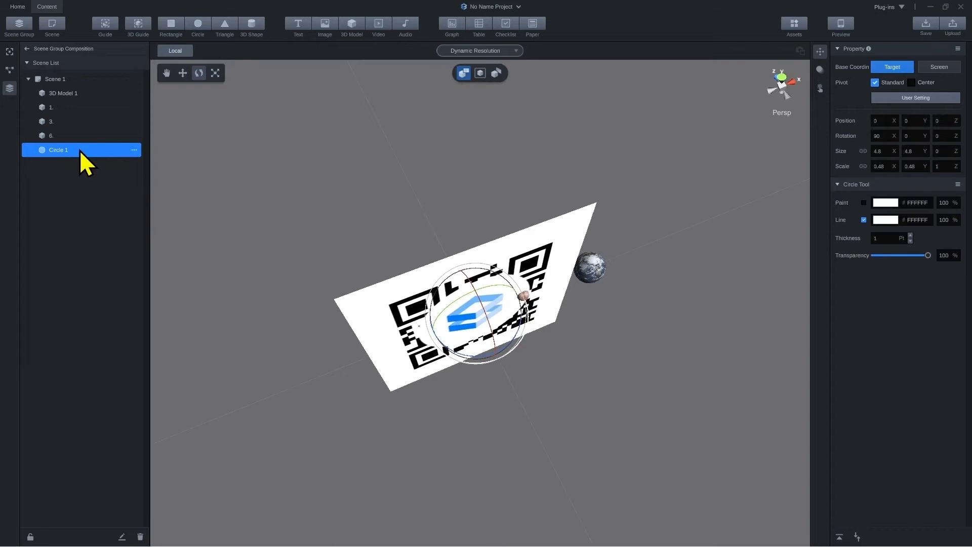
key(ctrl+d)
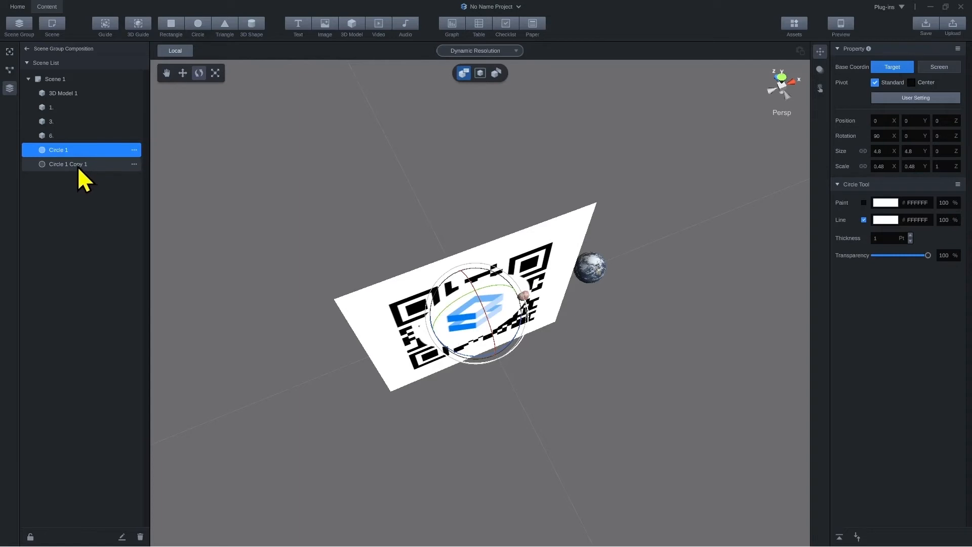
click(77, 164)
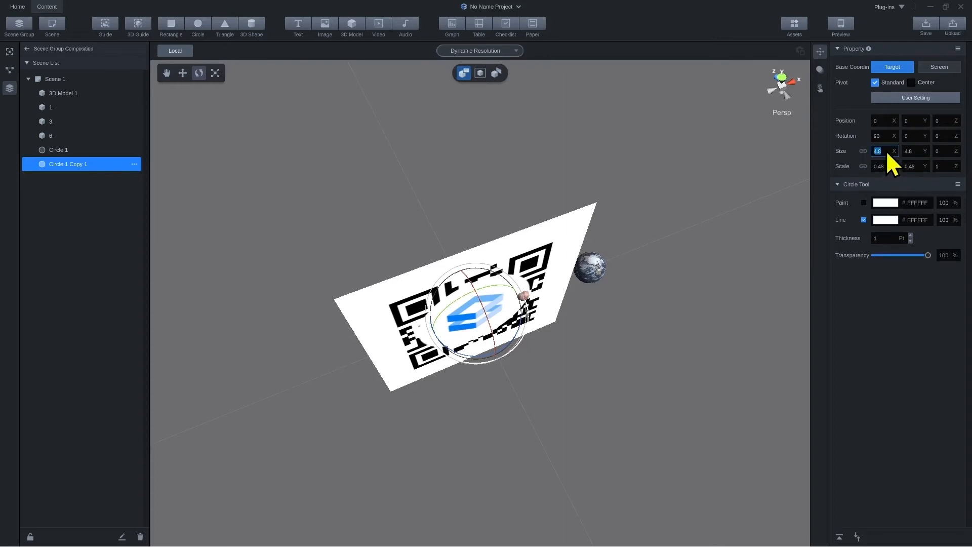
text(2)
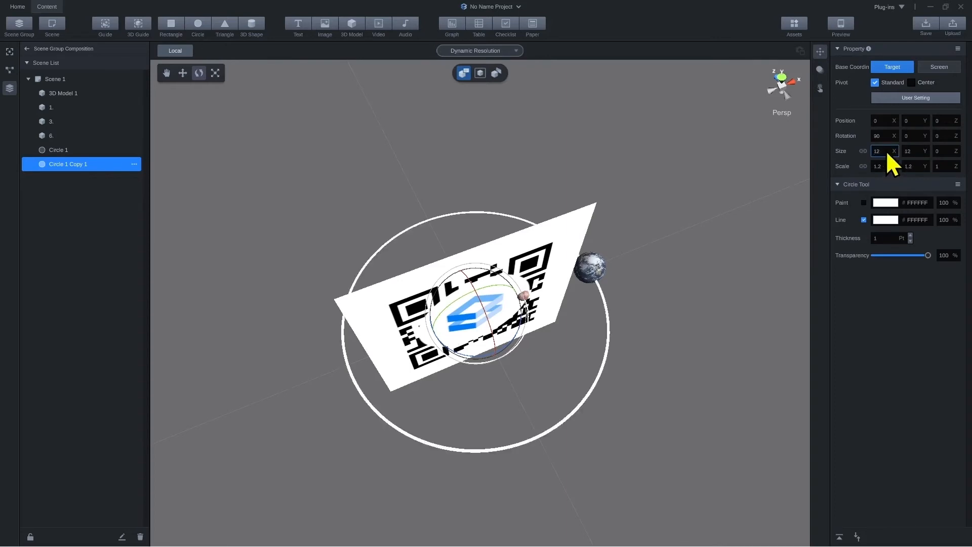
Duplicate the earth orbit circle, then set the copy's X rotation to 90 and its X and Y size to 120 for saturn
right_drag(633, 224, 653, 214)
scroll(653, 214, down, 5)
middle_drag(653, 215, 536, 209)
mouse_move(536, 209)
right_down()
mouse_move(516, 202)
mouse_move(523, 217)
right_up()
scroll(555, 224, down, 5)
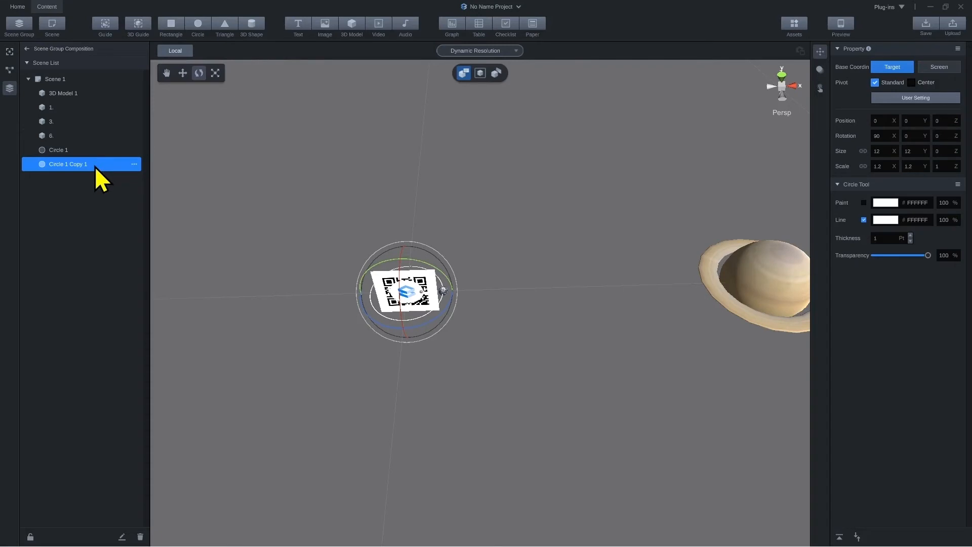
key(ctrl+d)
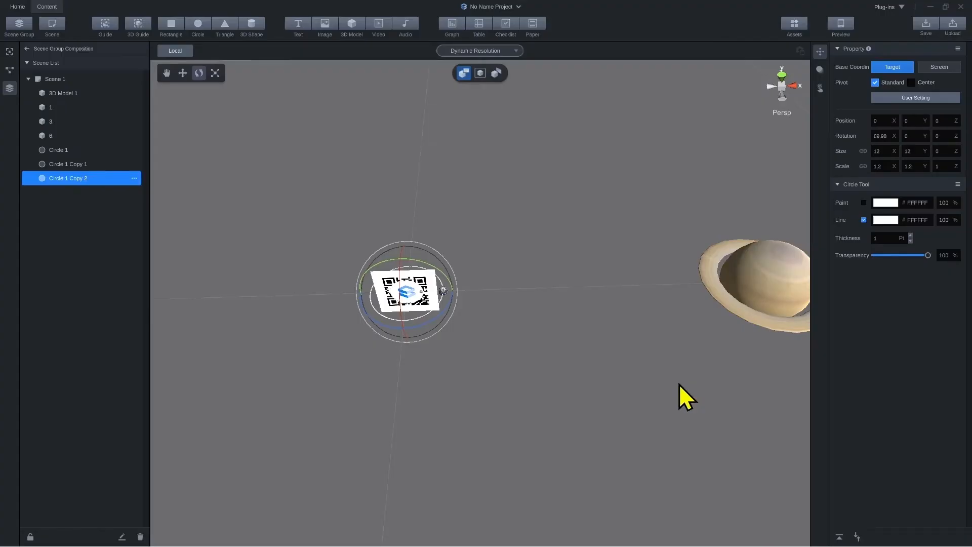
click(905, 135)
text(90)
click(885, 151)
text(120)
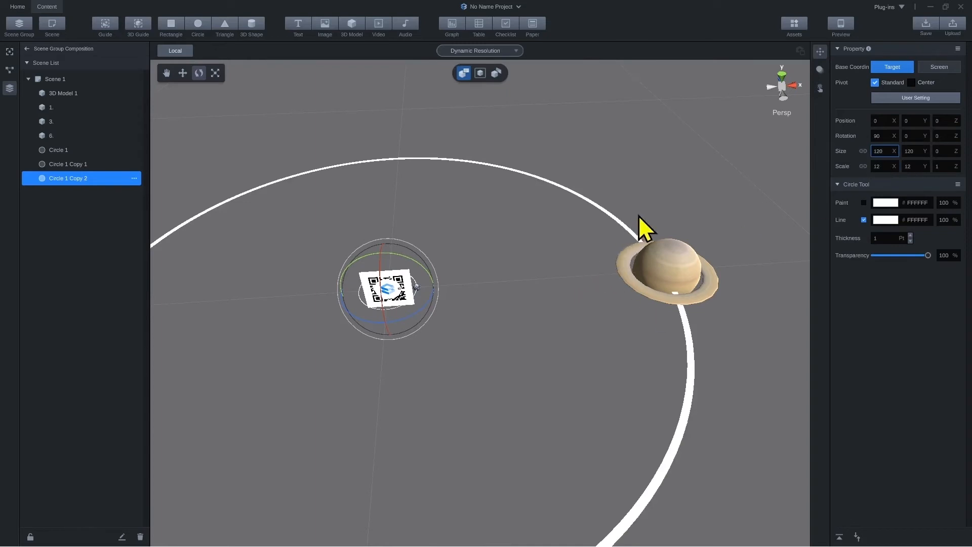
Set the line thickness of saturn's orbit circle to 0.1 pt
middle_drag(732, 197, 701, 178)
scroll(701, 179, up, 2)
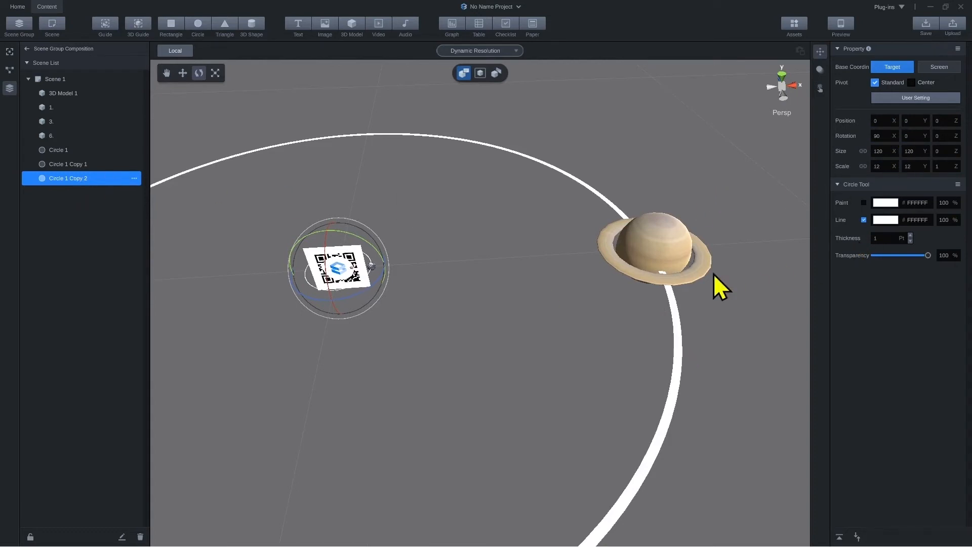
click(889, 241)
text(0.1)
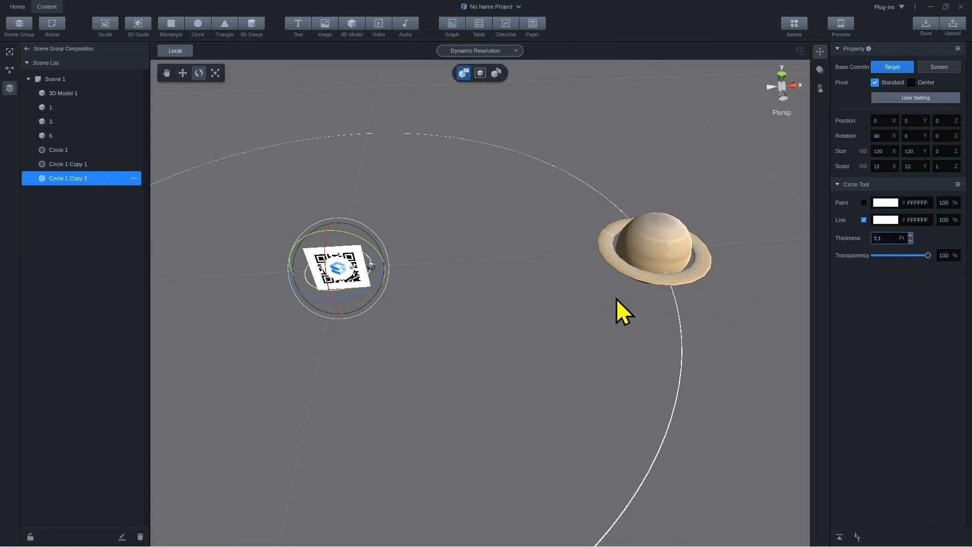
Rename the mercury orbit, Circle 1, as "1." in the scene list
right_drag(620, 305, 623, 273)
scroll(524, 274, up, 2)
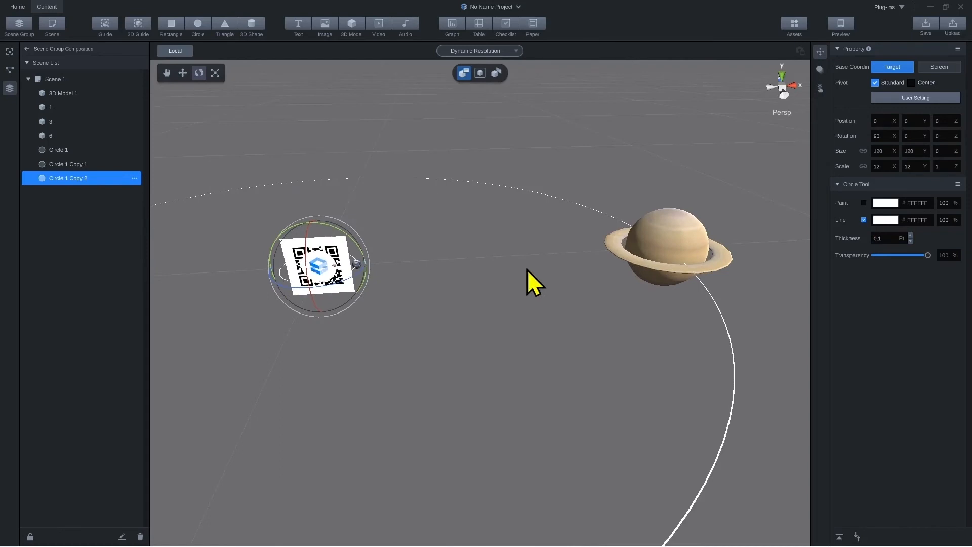
middle_drag(506, 269, 546, 258)
scroll(556, 253, down, 3)
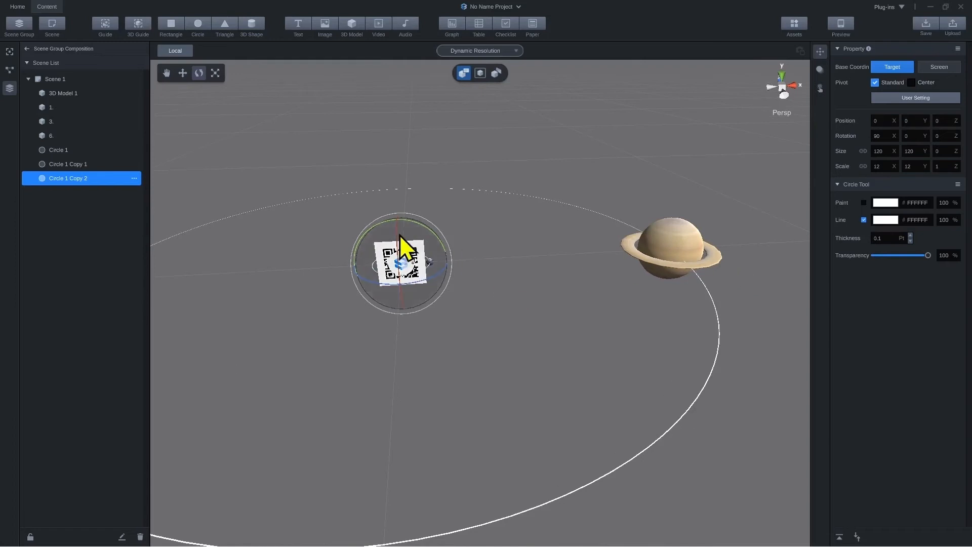
click(75, 150)
click(135, 150)
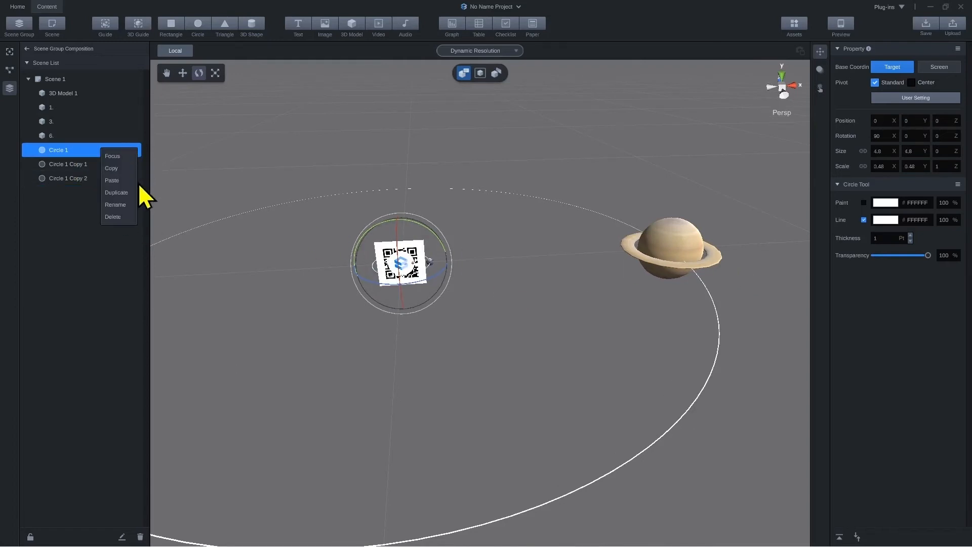
click(121, 205)
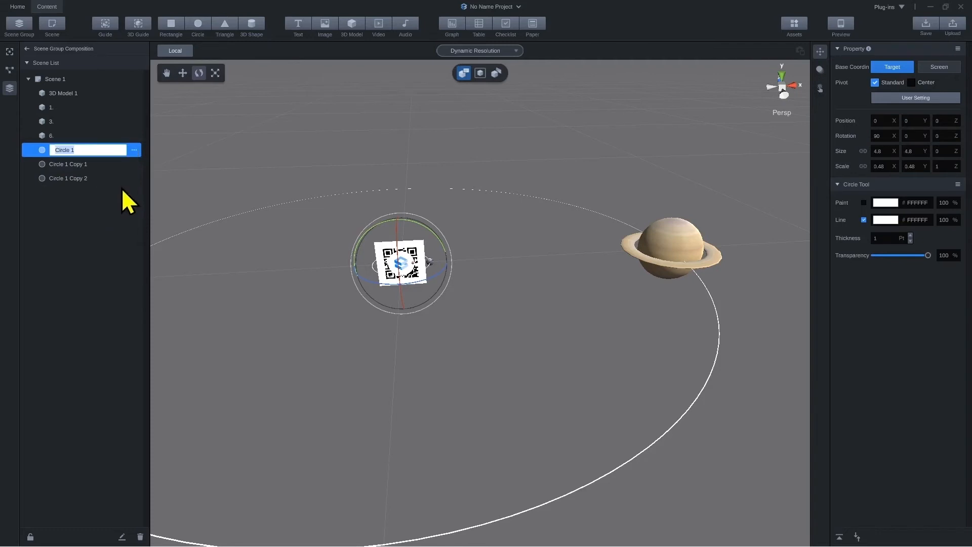
text(1.)
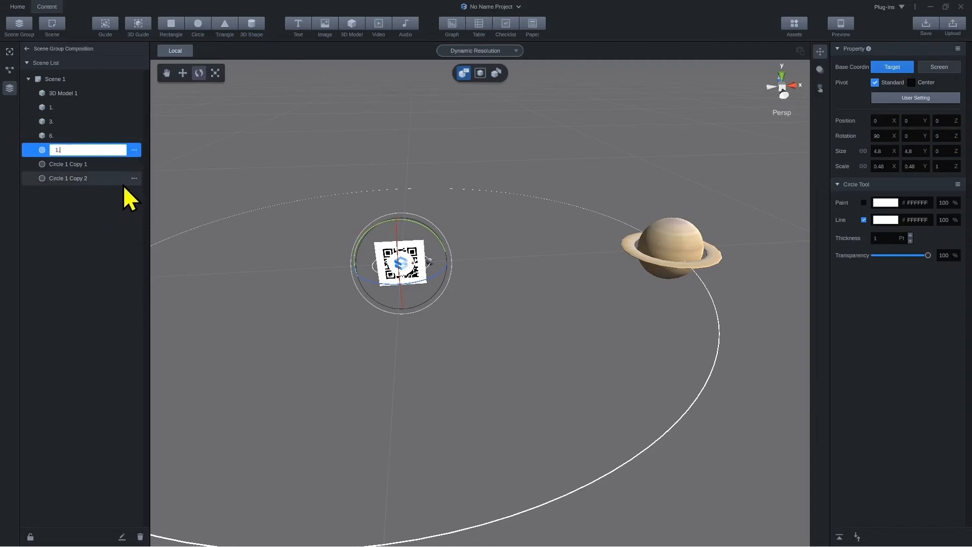
key(Return)
Rename the earth orbit, Circle 1 Copy 1, as "3." in the scene list
click(134, 164)
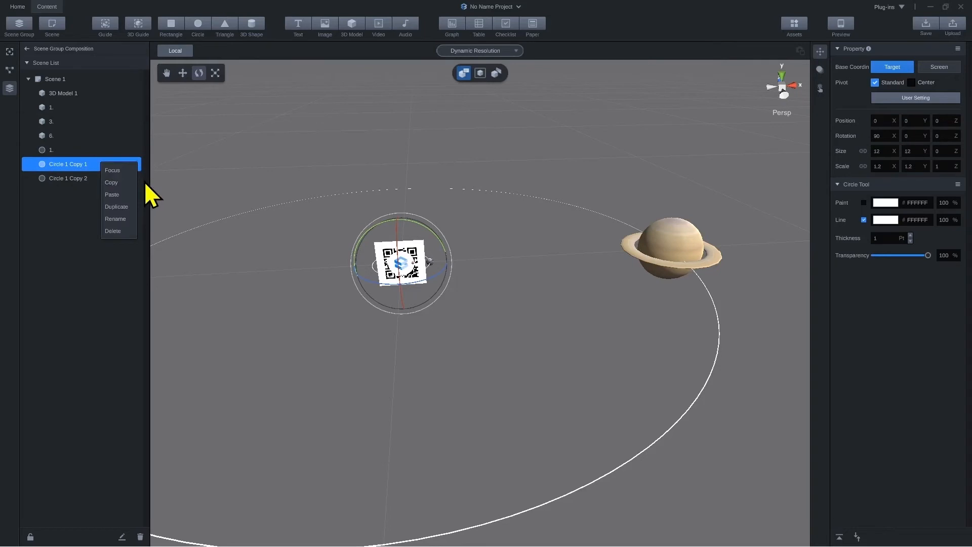
click(117, 219)
text(3.)
key(Return)
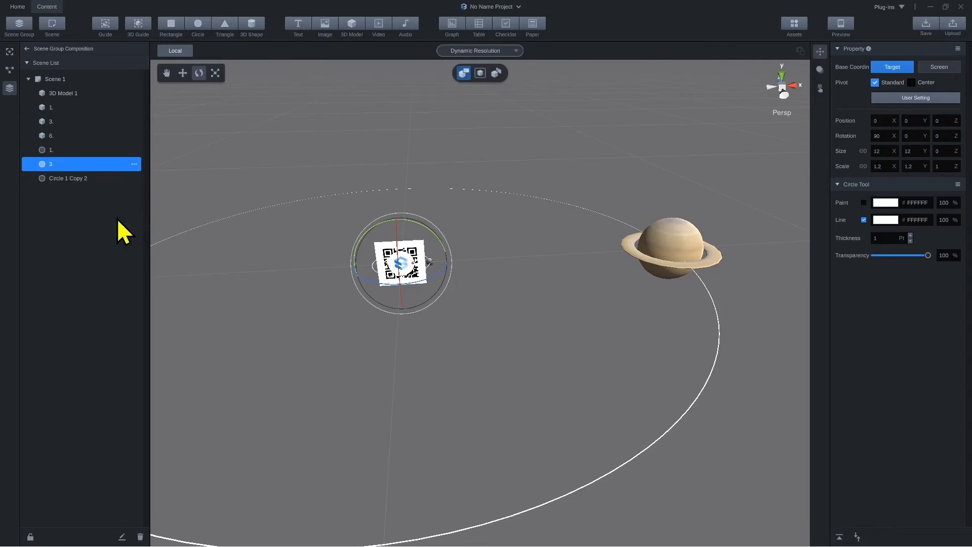
Rename the saturn orbit, Circle 1 Copy 2, as "6." in the scene list
click(104, 178)
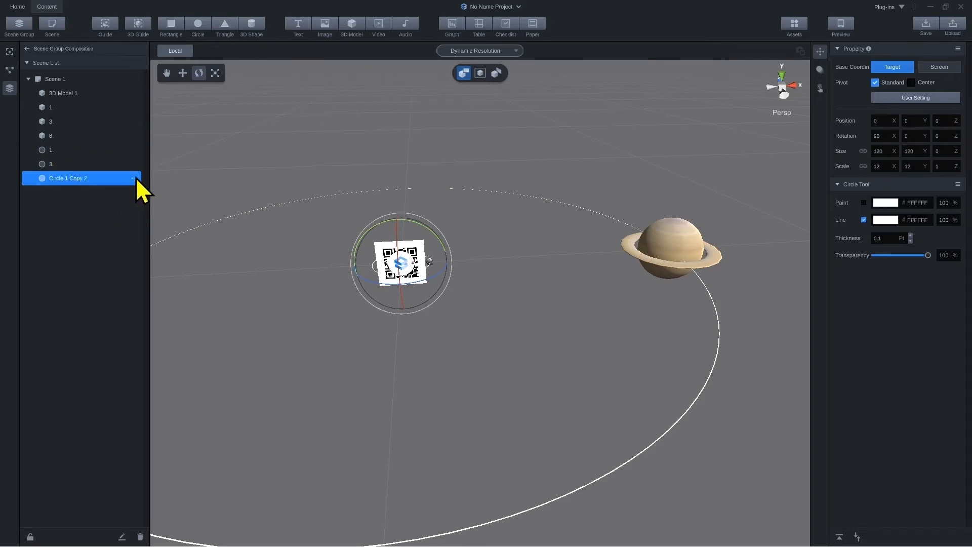
click(134, 178)
click(117, 232)
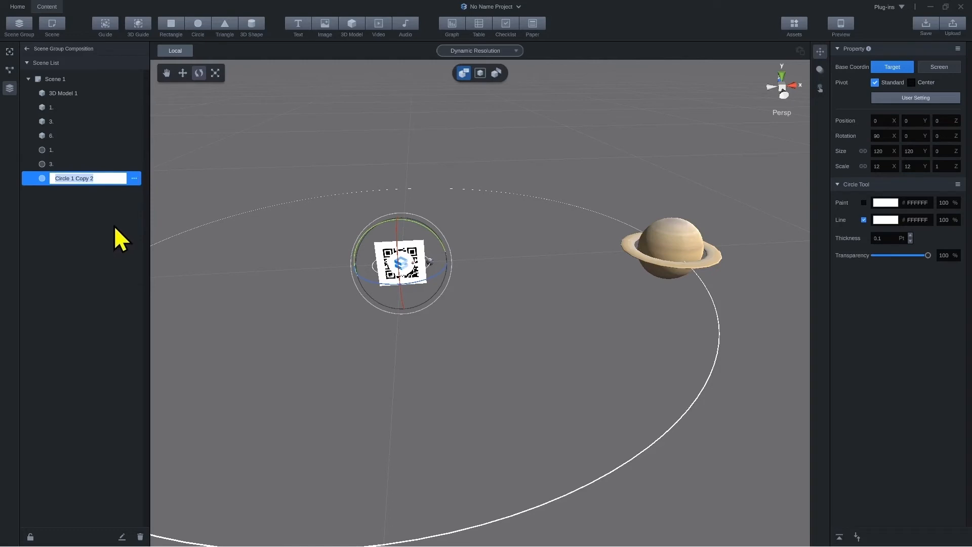
text(6.)
key(Return)
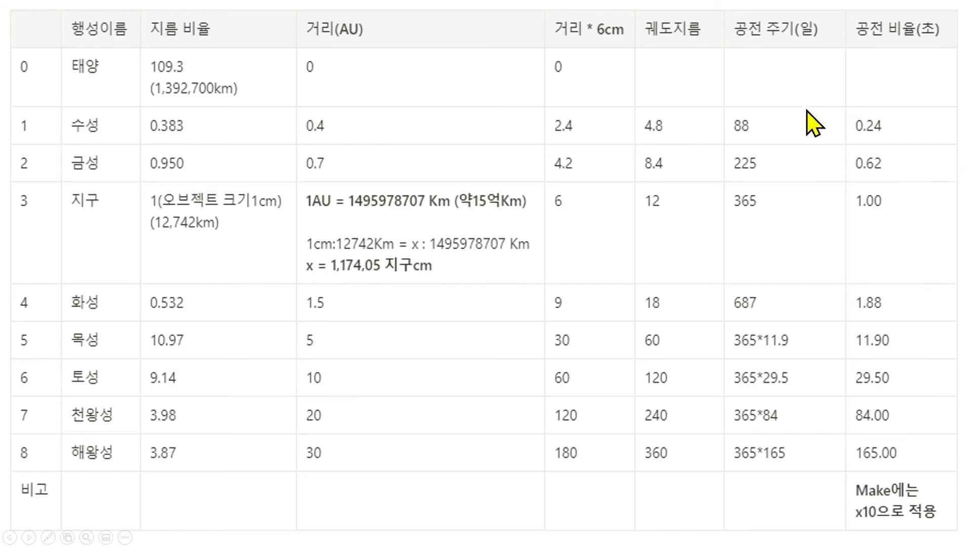
Switch from the planet data table back to VIRNECT Make and examine mercury and earth close up around the QR target
key(alt+Tab)
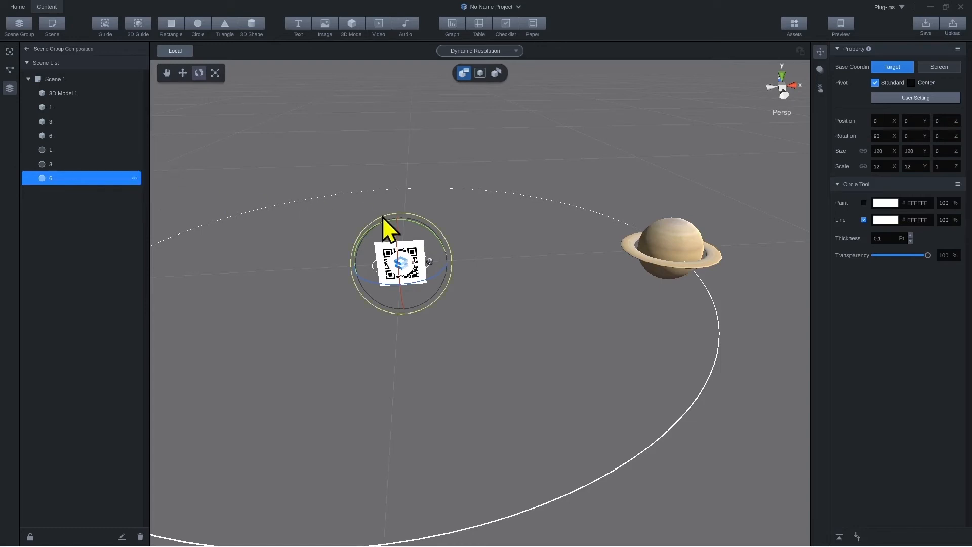
scroll(484, 297, up, 1)
middle_drag(484, 296, 534, 324)
scroll(527, 307, up, 5)
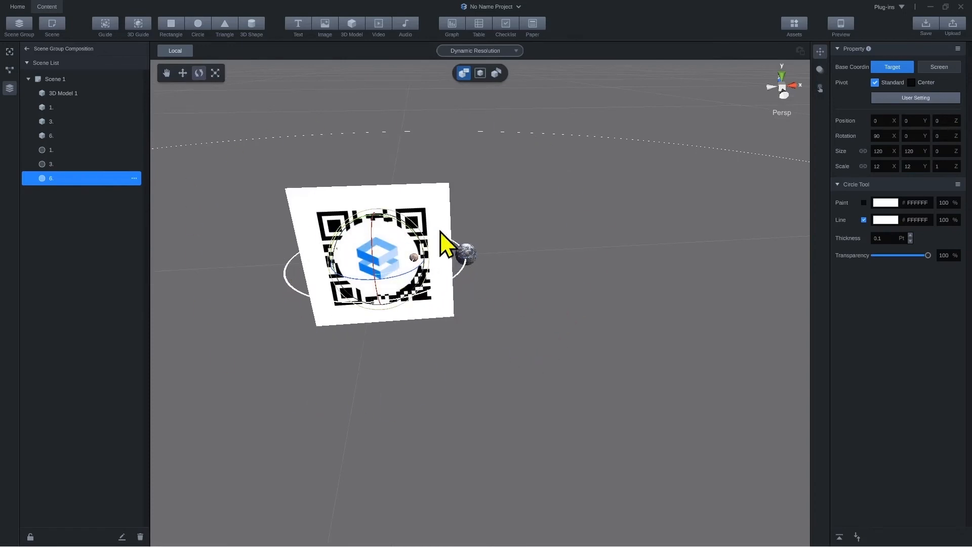
Nest the mercury model "1." under its matching orbit circle "1." in the scene list
scroll(427, 234, up, 3)
middle_drag(540, 235, 618, 258)
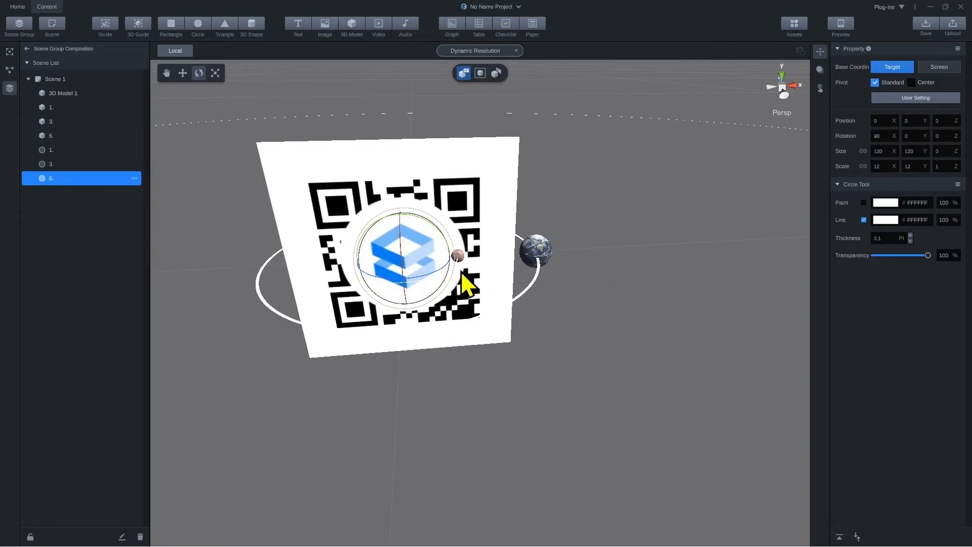
alt+drag(640, 310, 616, 326)
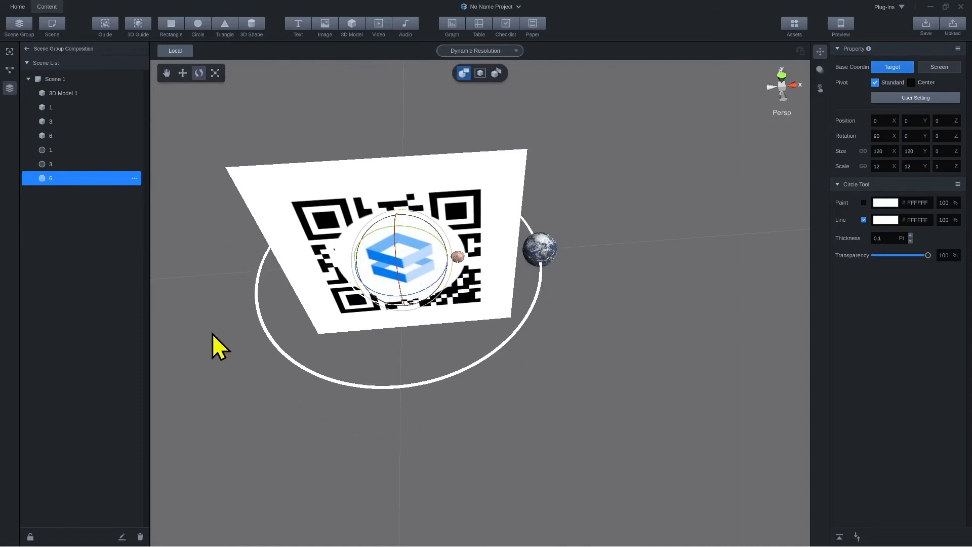
click(41, 152)
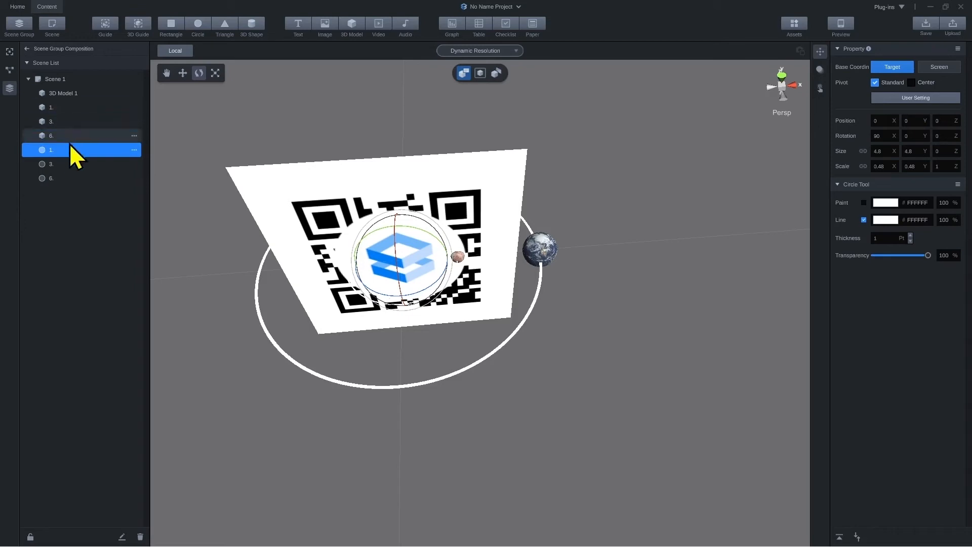
drag(62, 150, 59, 152)
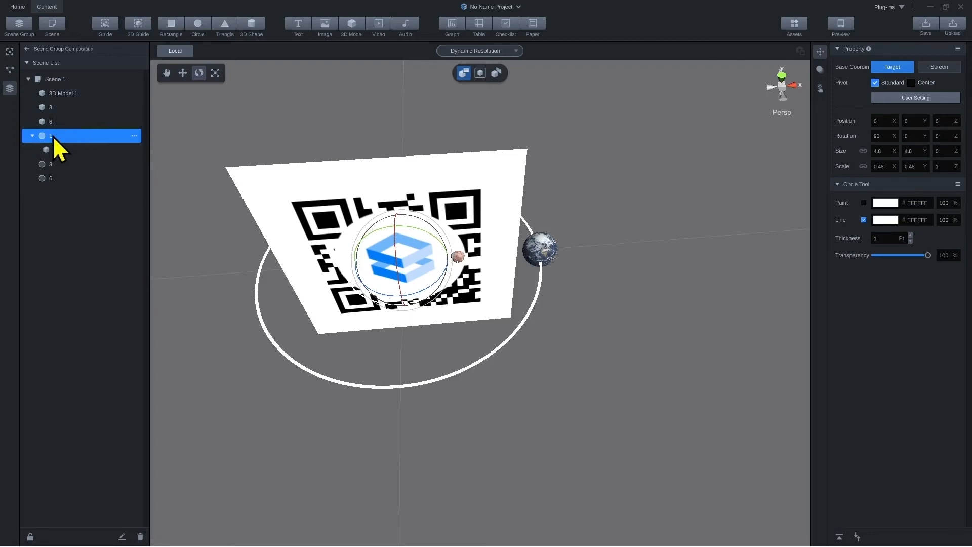
Nest the earth model "3." and the saturn model "6." under their matching orbit circles in the scene list
click(56, 107)
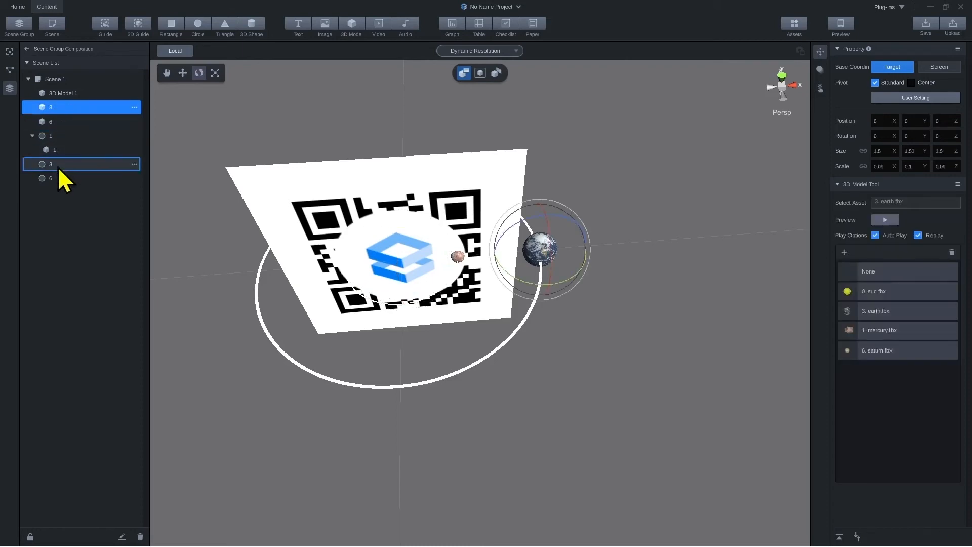
drag(58, 167, 58, 165)
click(76, 107)
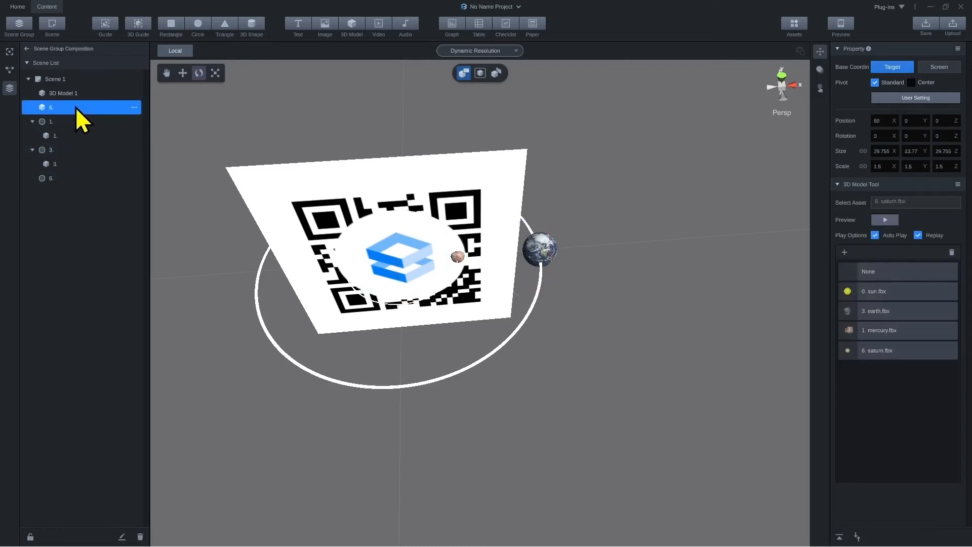
drag(86, 108, 55, 177)
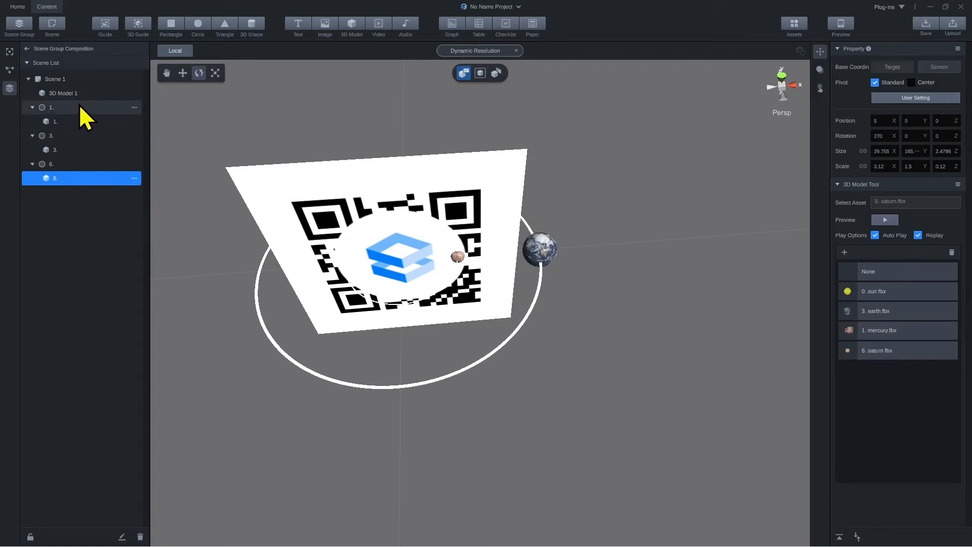
Add a rotation animation of 360° around Y to mercury's orbit circle with a play duration of 2.4 seconds
right_drag(655, 273, 603, 255)
scroll(542, 264, up, 5)
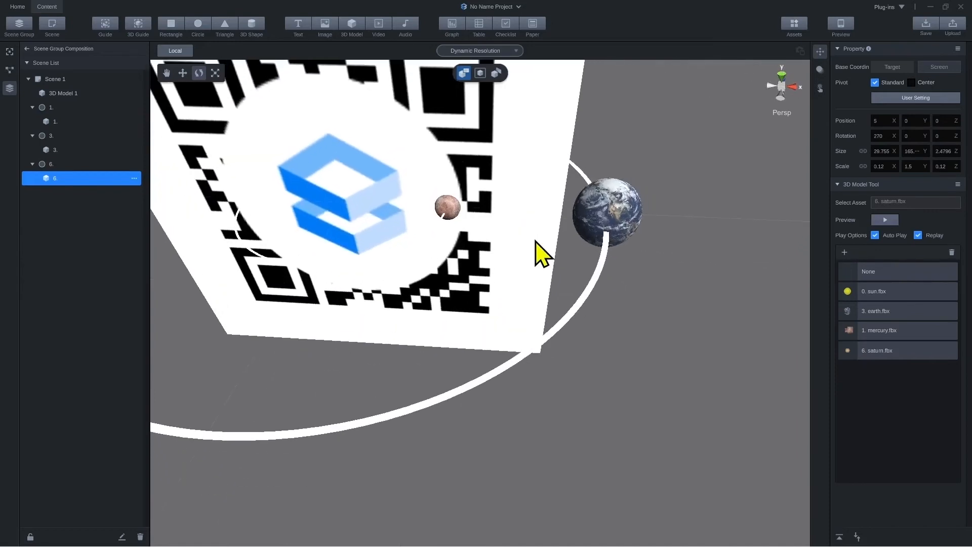
click(63, 107)
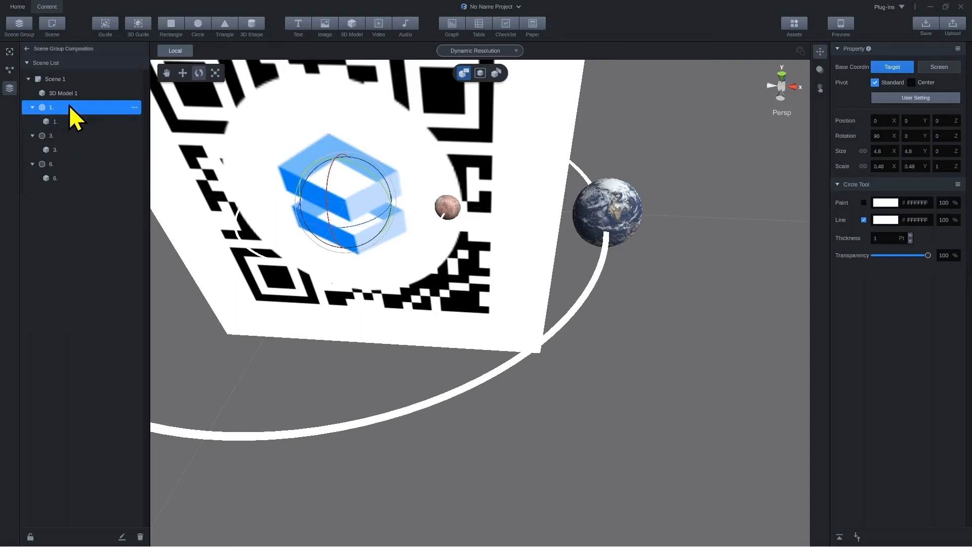
click(820, 69)
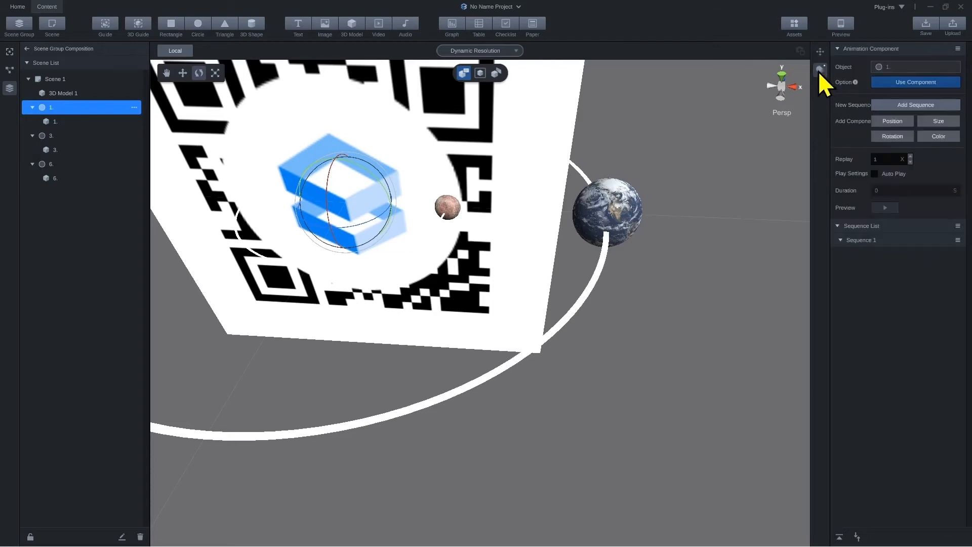
click(891, 136)
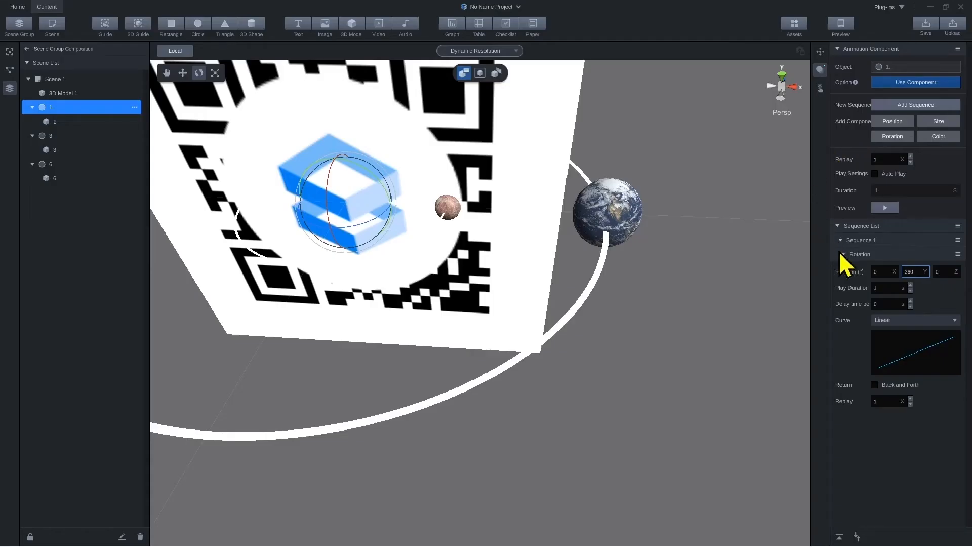
click(886, 289)
text(2.4)
Preview mercury's orbit rotation, reverse it to -360° around Y, and enable auto play with 99999 replays
click(884, 208)
click(911, 272)
click(874, 174)
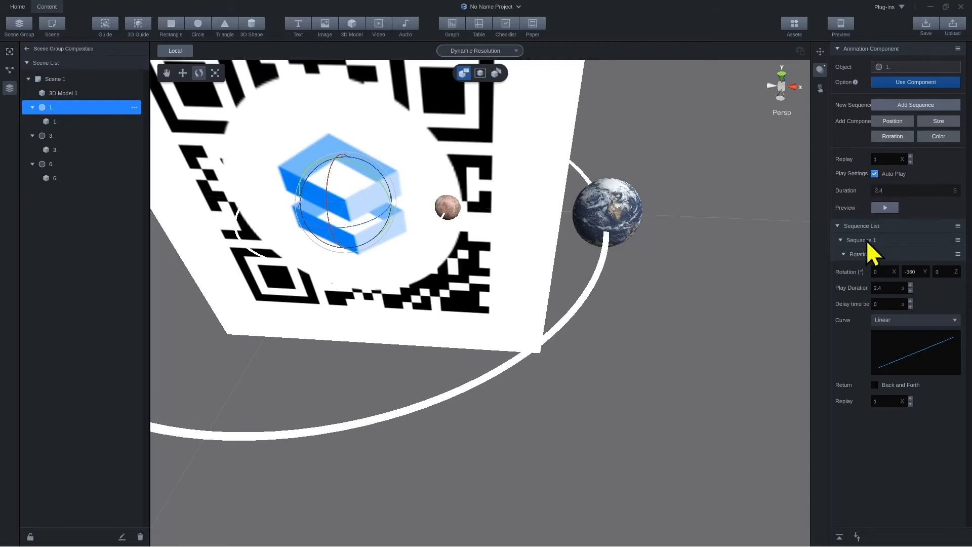
click(879, 400)
text(99999)
scroll(630, 237, down, 10)
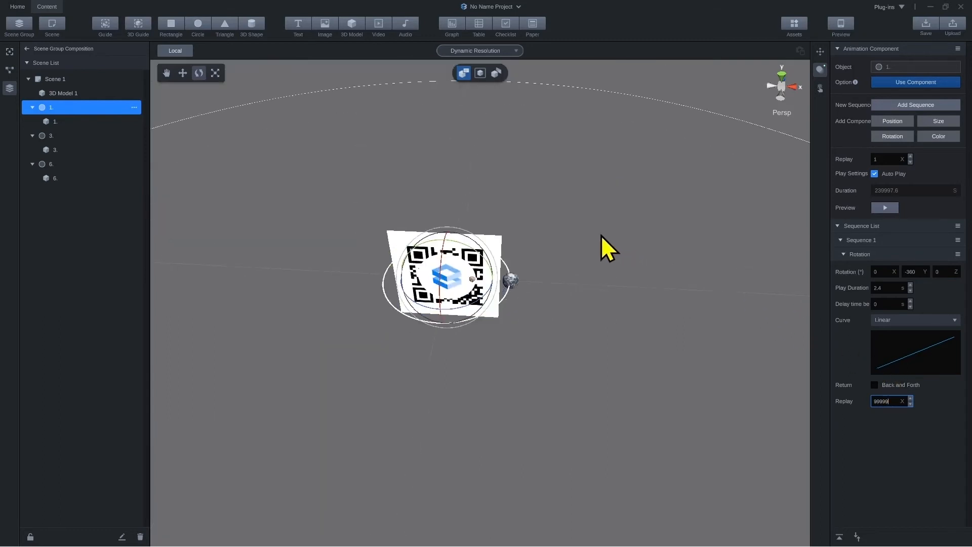
scroll(585, 250, up, 4)
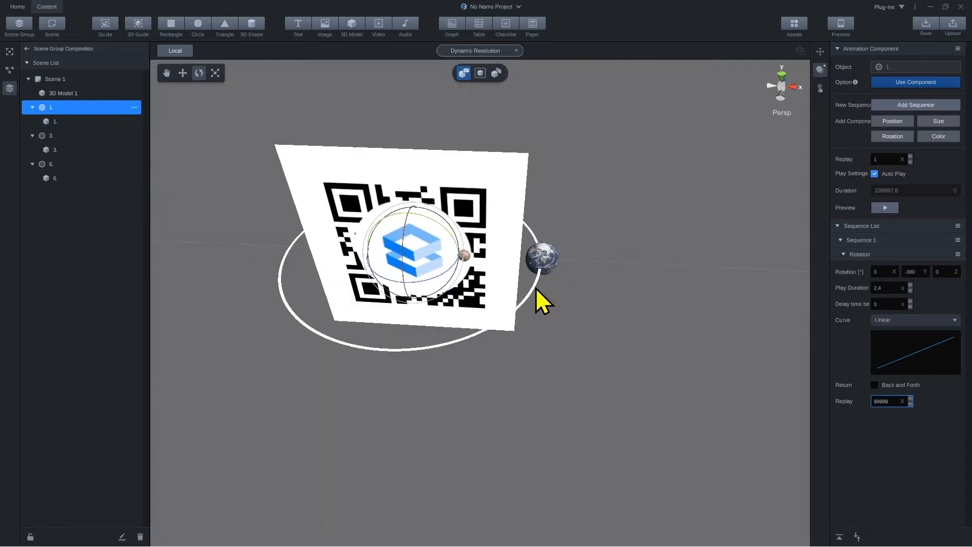
Animate earth's orbit circle with a -360° rotation around Y over 10 seconds, using auto play and 99999 replays
click(65, 135)
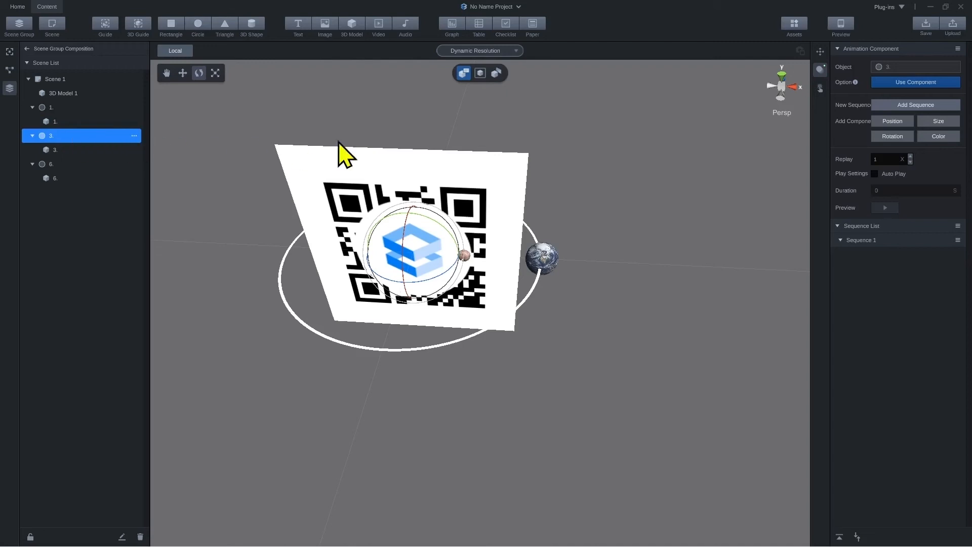
click(900, 138)
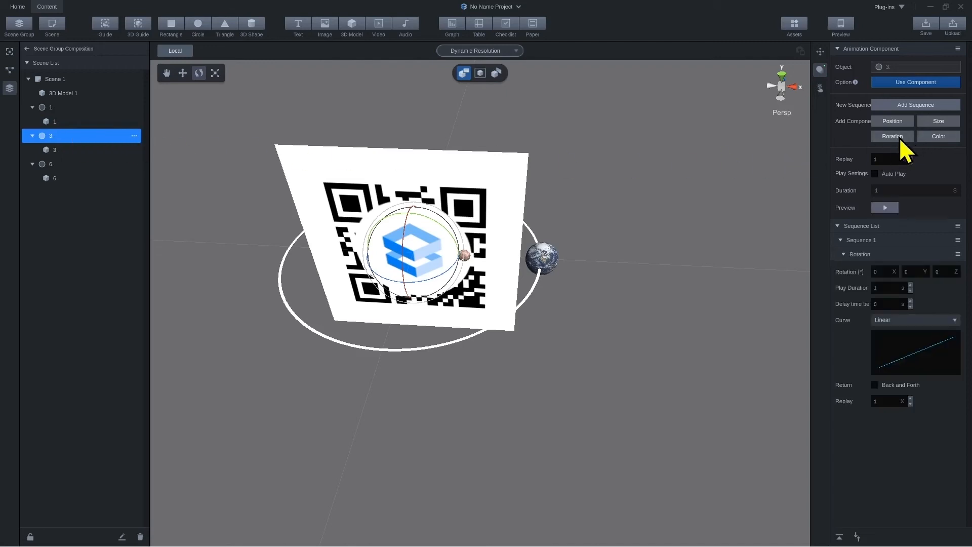
click(874, 173)
click(888, 402)
double_click(878, 400)
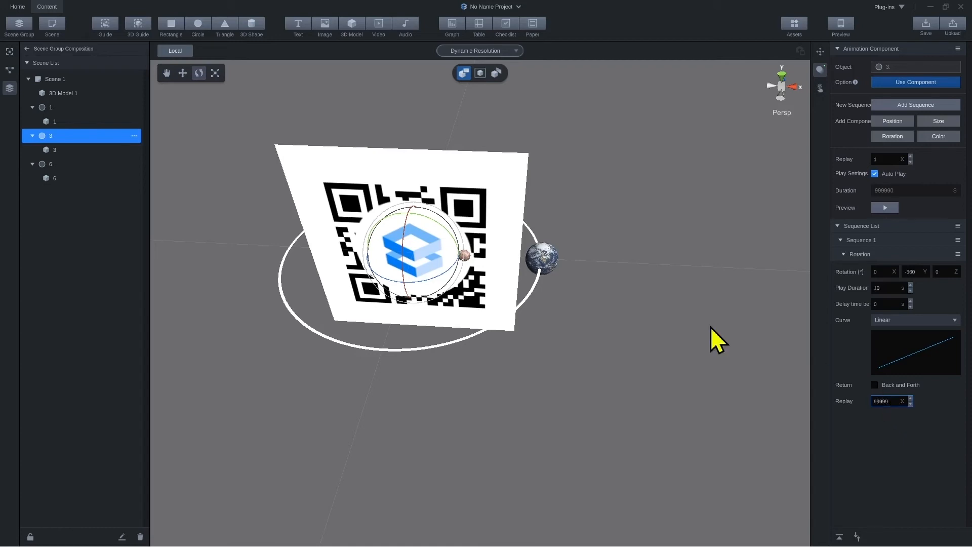
Animate saturn's orbit circle with a -360° rotation around Y over 295 seconds, using auto play and 99999 replays
click(72, 163)
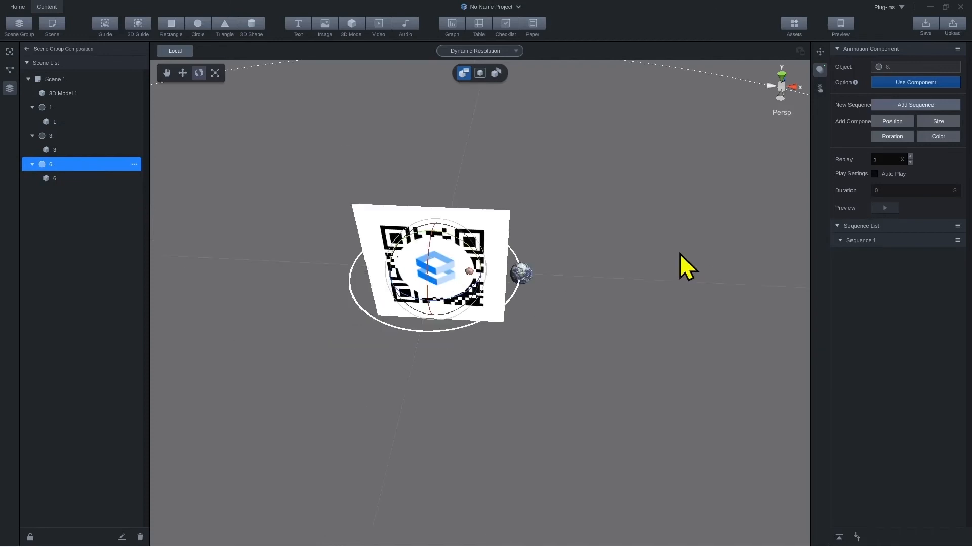
scroll(686, 257, down, 3)
middle_drag(666, 279, 495, 252)
scroll(518, 250, up, 4)
scroll(496, 246, up, 2)
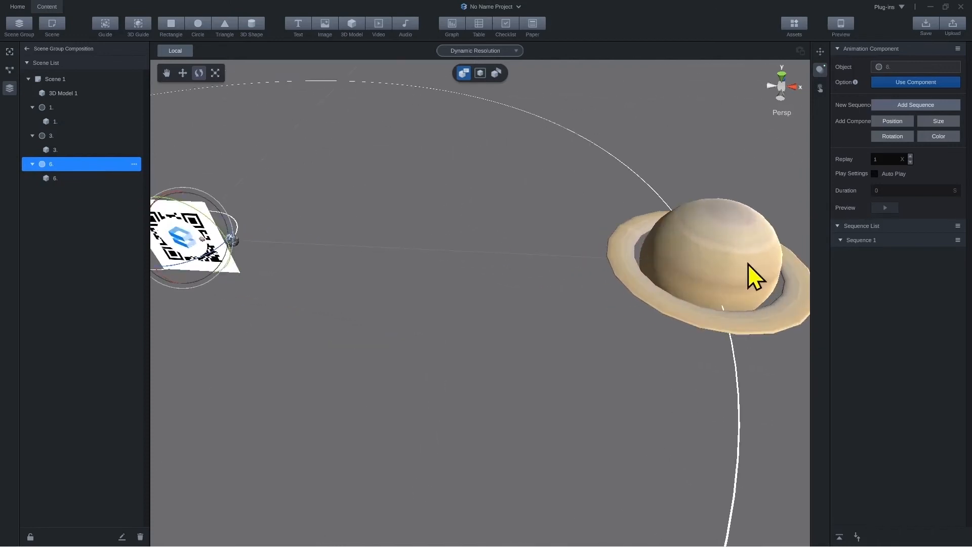
click(893, 137)
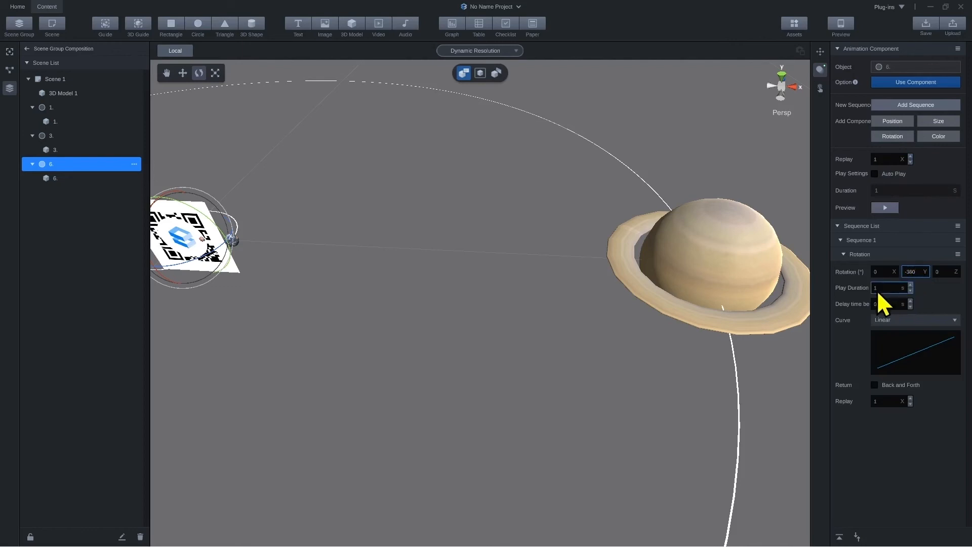
click(874, 174)
click(888, 288)
text(295)
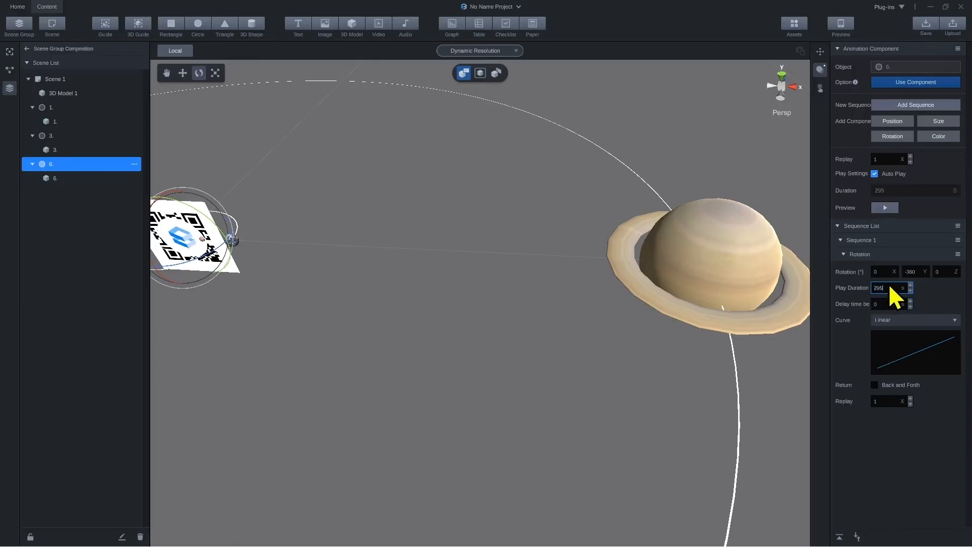
scroll(521, 297, down, 4)
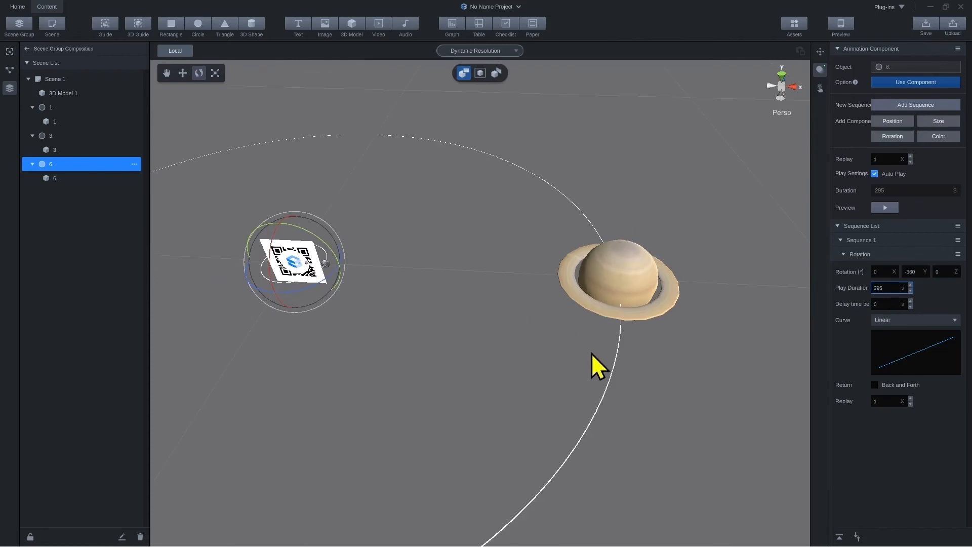
click(885, 401)
text(99999)
Preview the scene, examine the planets' orbital motion around the QR target from several angles, and exit the preview
scroll(414, 320, down, 1)
middle_drag(414, 321, 466, 290)
right_drag(466, 304, 480, 290)
scroll(486, 266, up, 2)
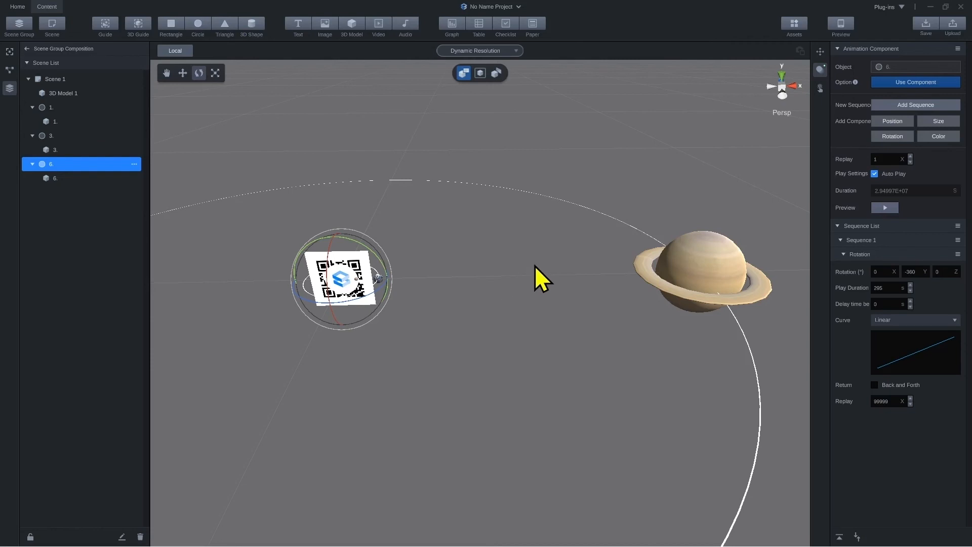
click(840, 23)
right_drag(606, 249, 601, 303)
middle_drag(602, 302, 523, 294)
scroll(523, 293, down, 1)
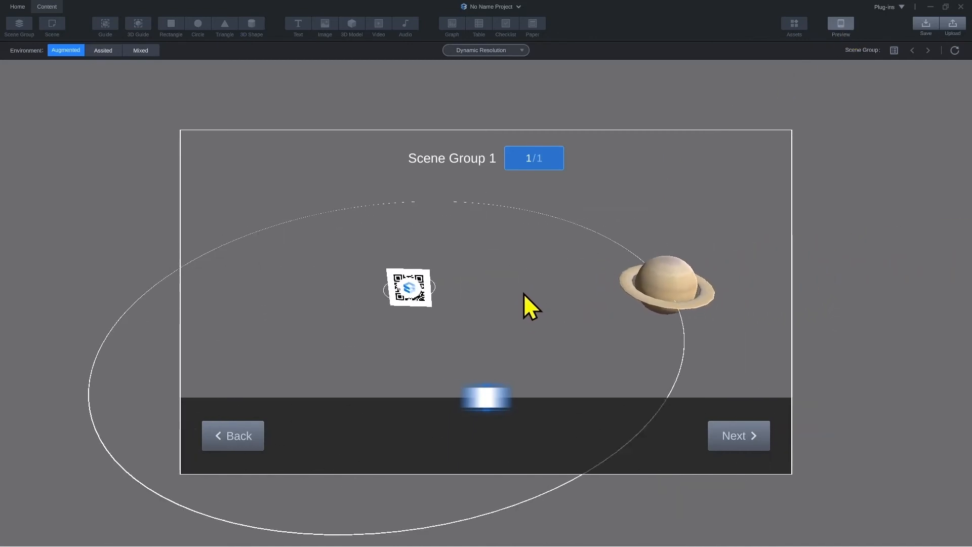
right_drag(489, 287, 482, 302)
scroll(478, 288, up, 3)
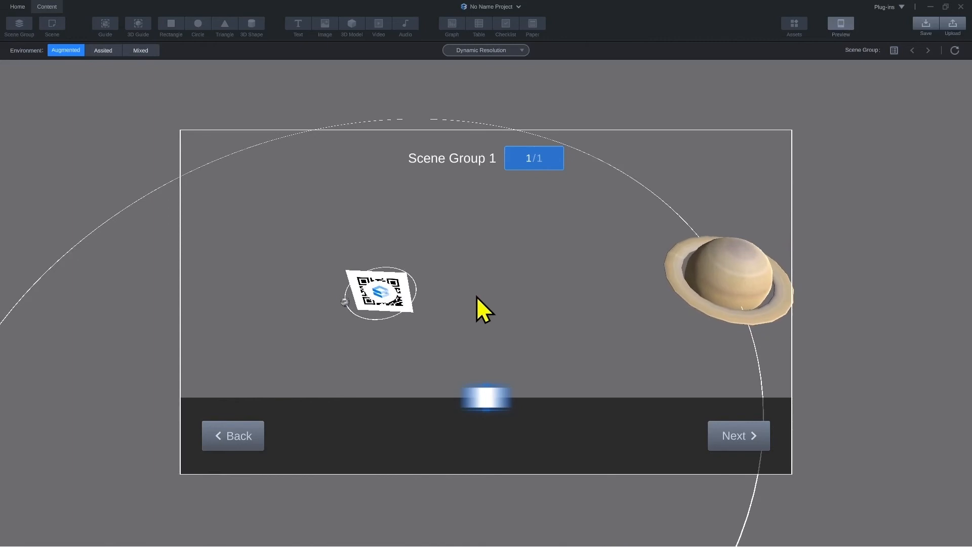
scroll(474, 298, up, 3)
right_drag(434, 327, 444, 295)
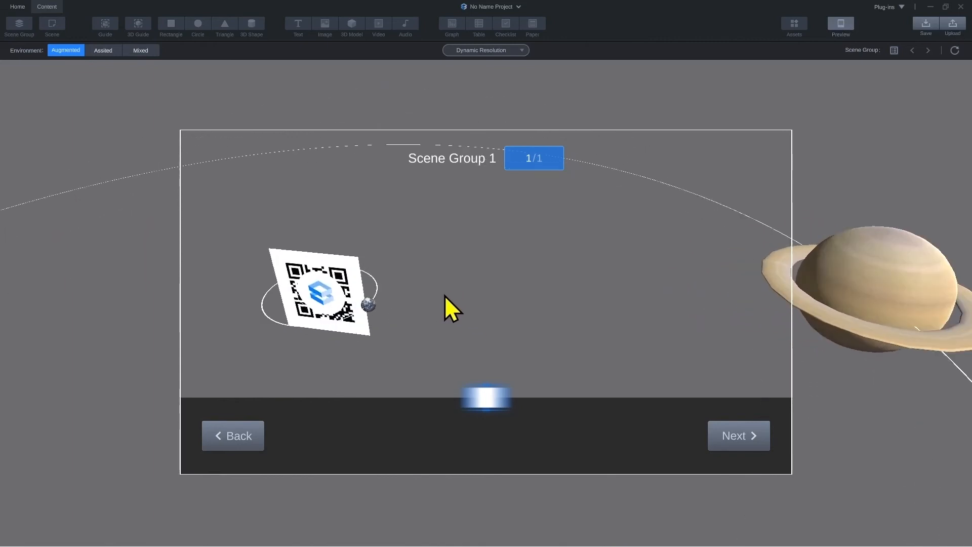
scroll(449, 290, down, 3)
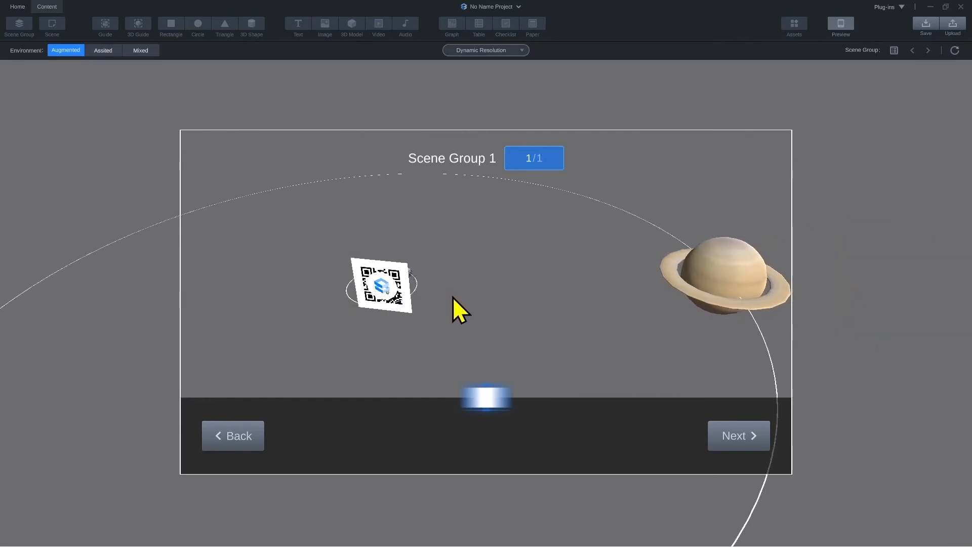
middle_drag(453, 296, 515, 286)
scroll(538, 284, down, 2)
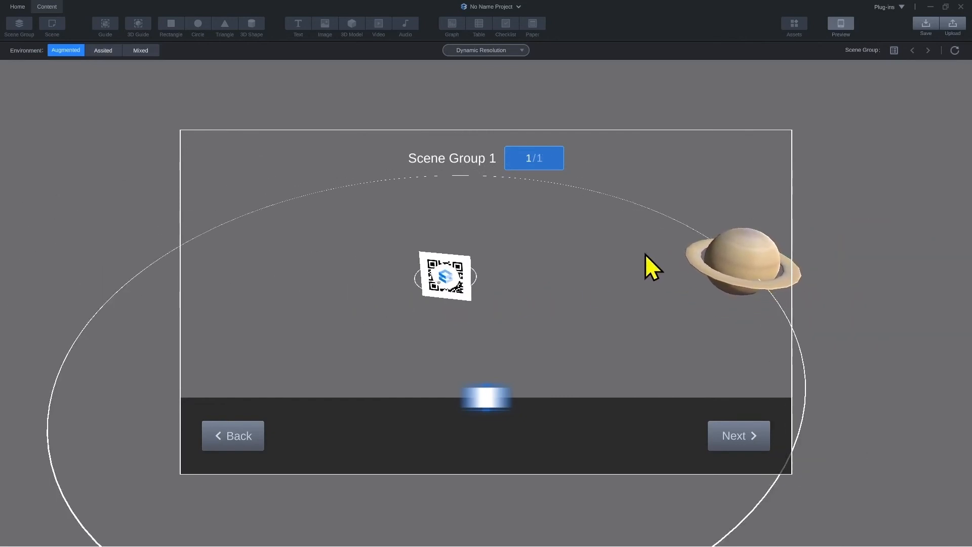
click(848, 23)
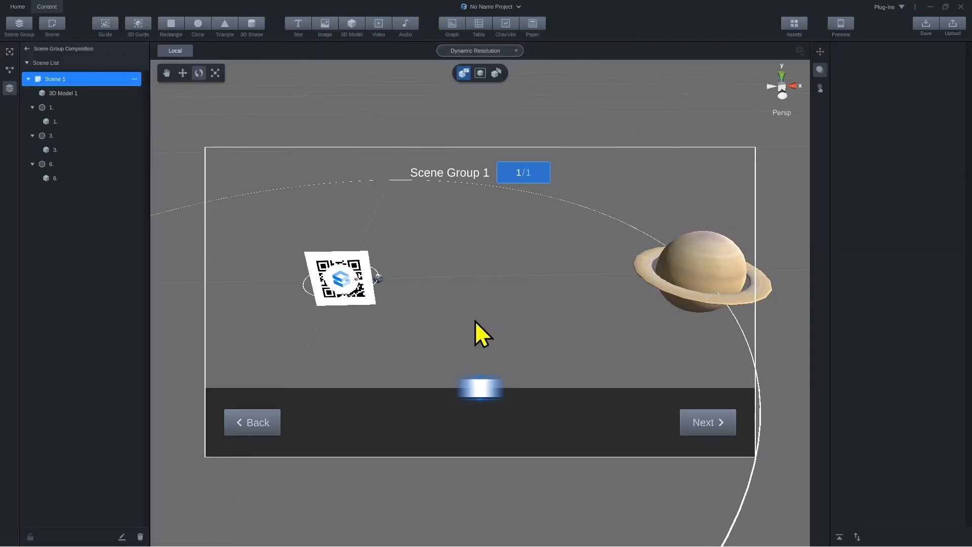
Set the QR target's Y position to -150 in the project's Target / Tracking properties
scroll(460, 316, up, 2)
alt+drag(460, 316, 474, 291)
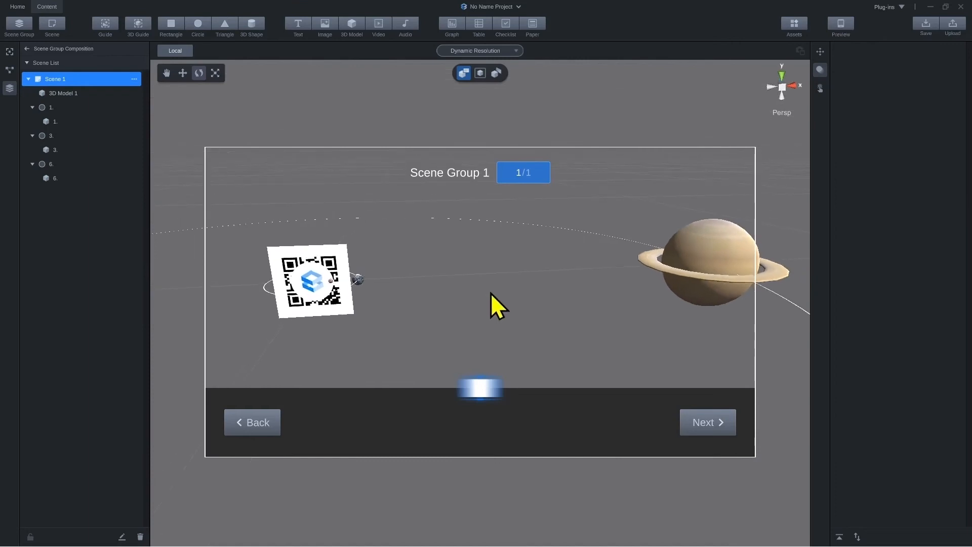
alt+drag(473, 302, 468, 297)
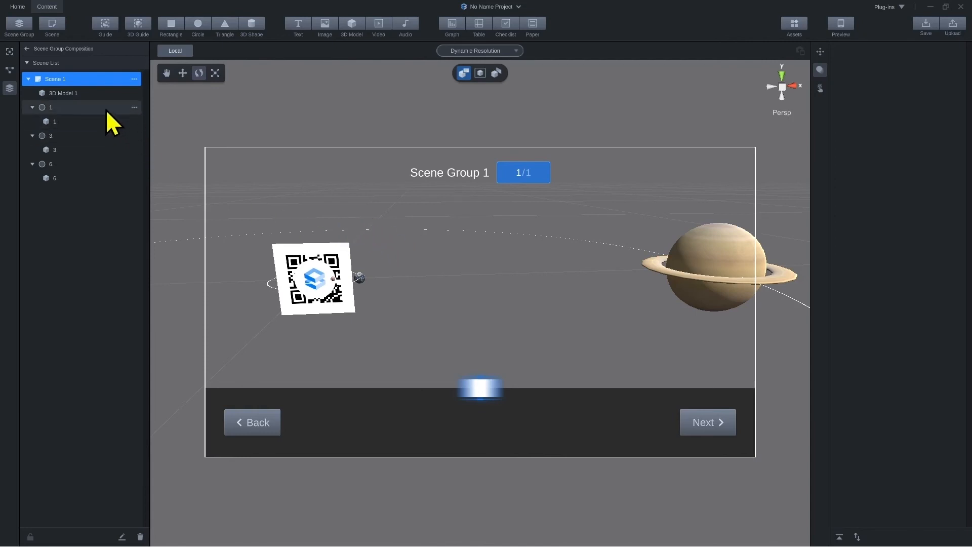
click(10, 52)
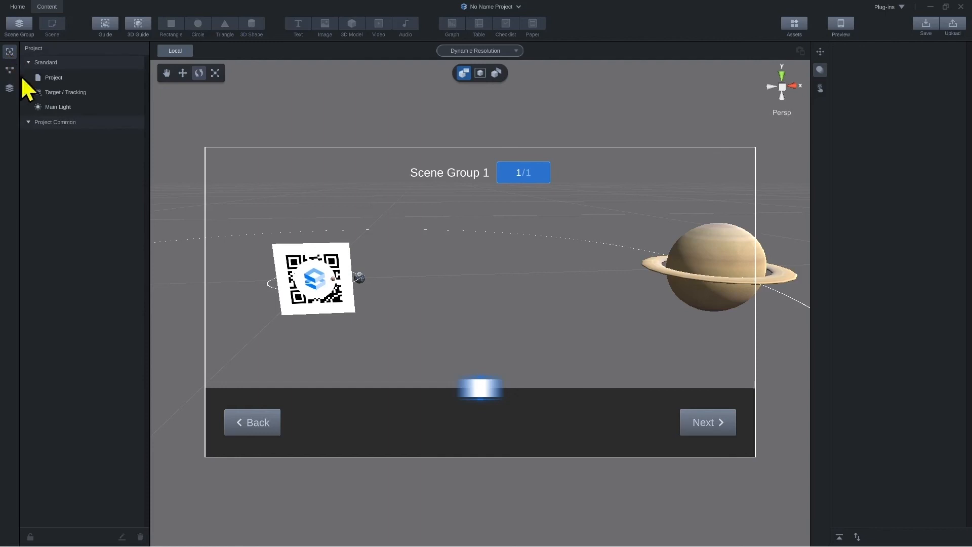
click(65, 95)
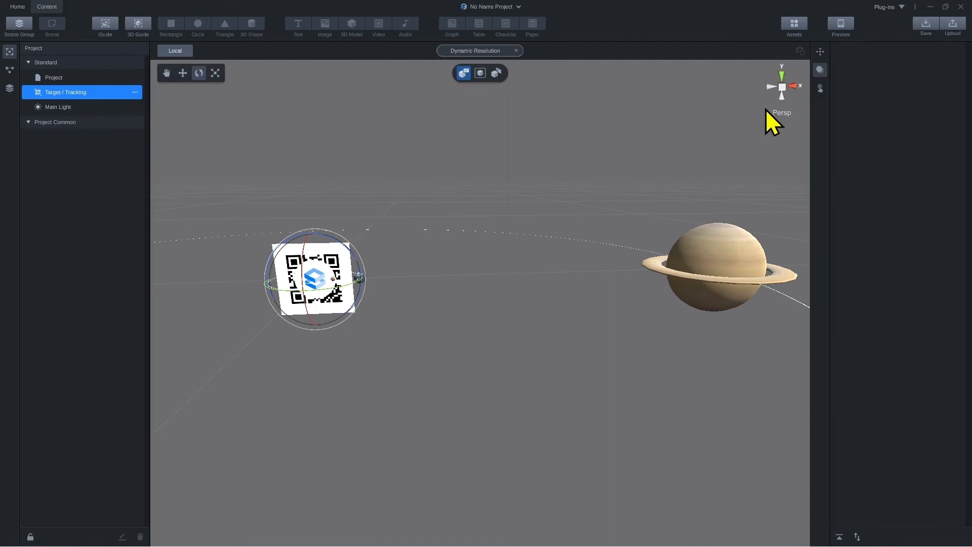
click(822, 50)
drag(627, 191, 547, 227)
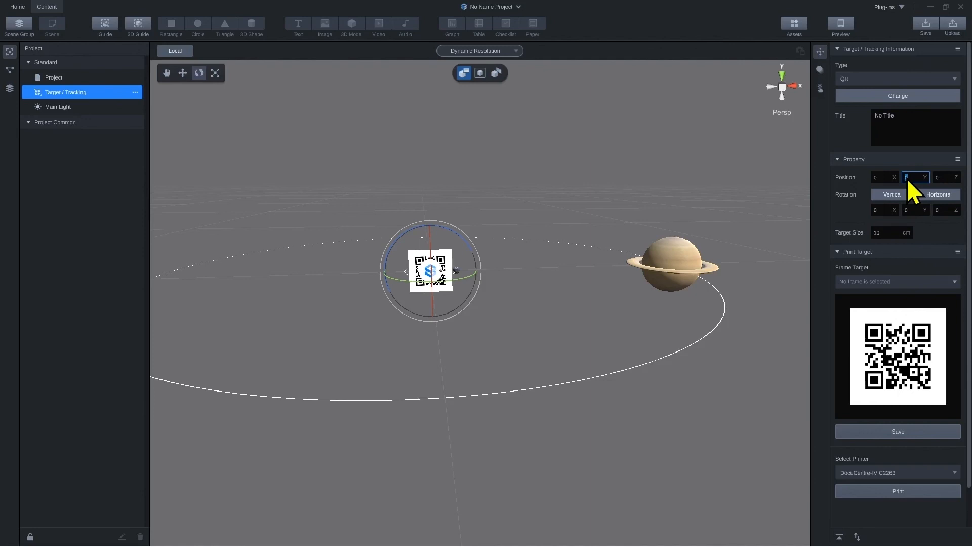
text(-150)
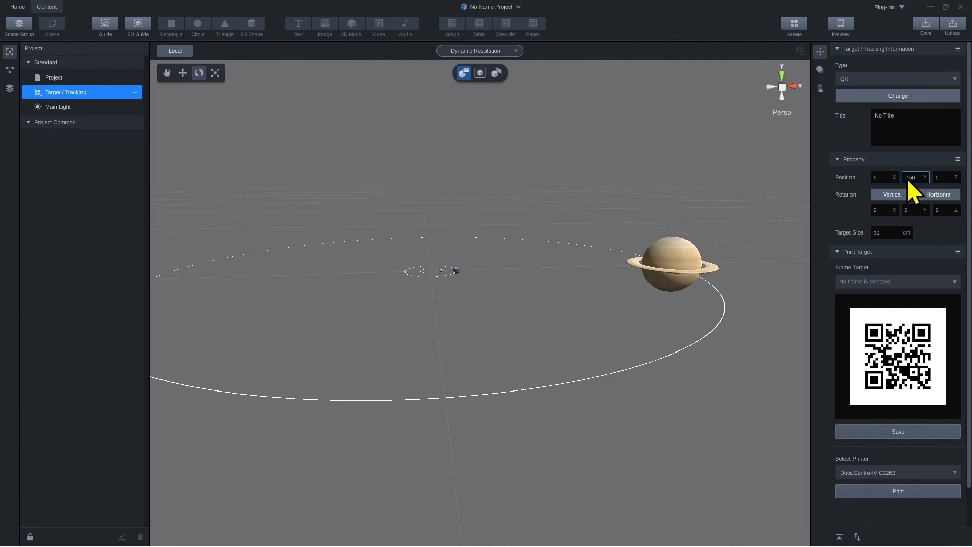
Examine the lowered QR target's position relative to saturn and the planets' orbit circles from several distances and angles
scroll(513, 312, down, 5)
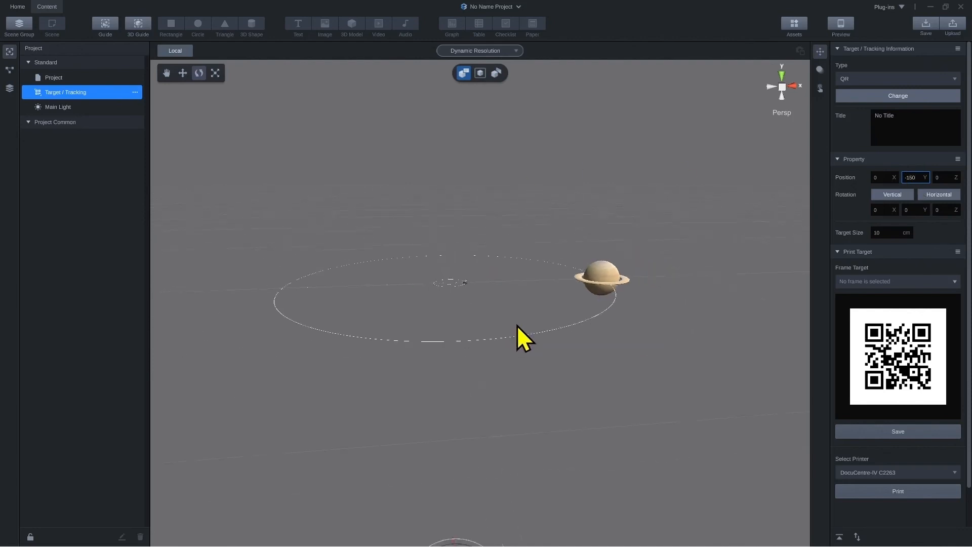
scroll(529, 401, down, 2)
alt+drag(572, 371, 511, 394)
scroll(581, 362, up, 2)
middle_drag(581, 362, 548, 350)
scroll(548, 350, up, 2)
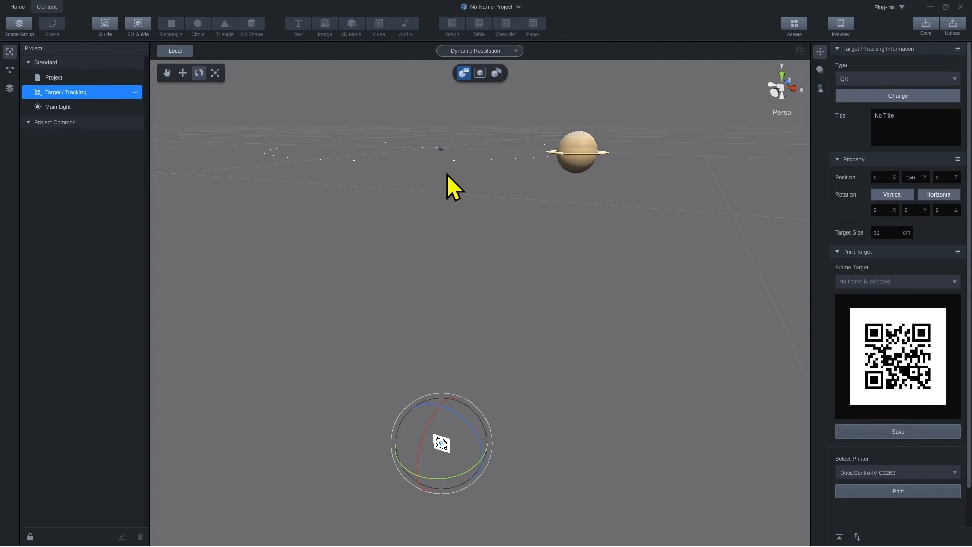
drag(447, 174, 517, 294)
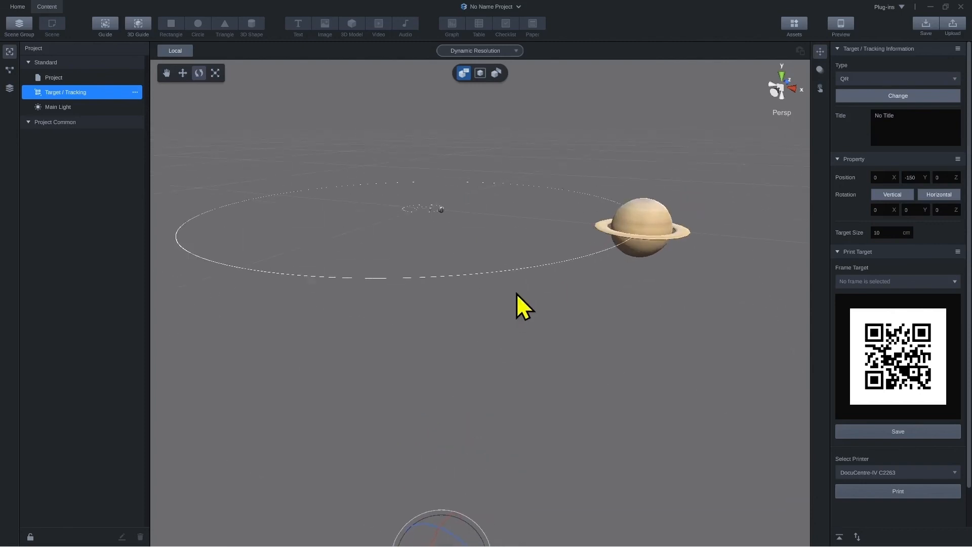
scroll(496, 238, up, 8)
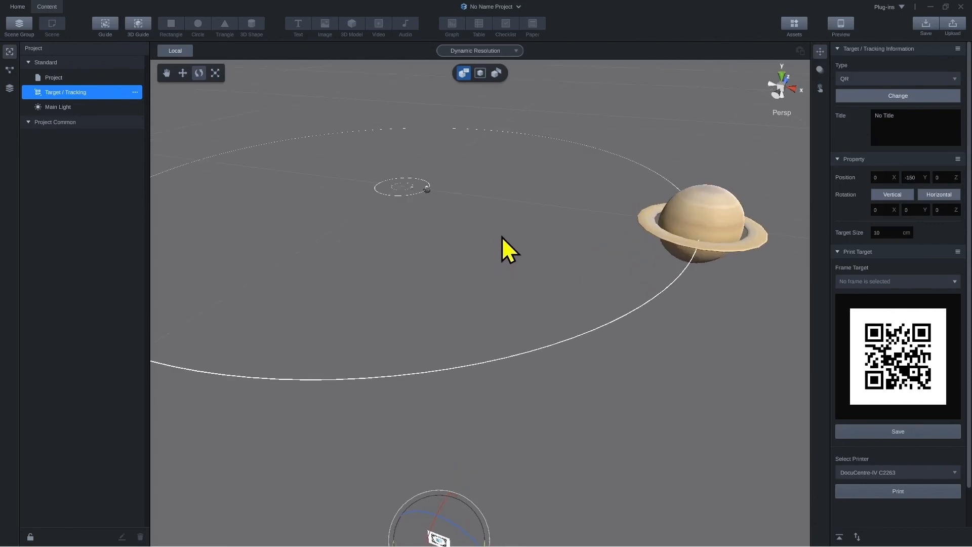
drag(515, 223, 457, 273)
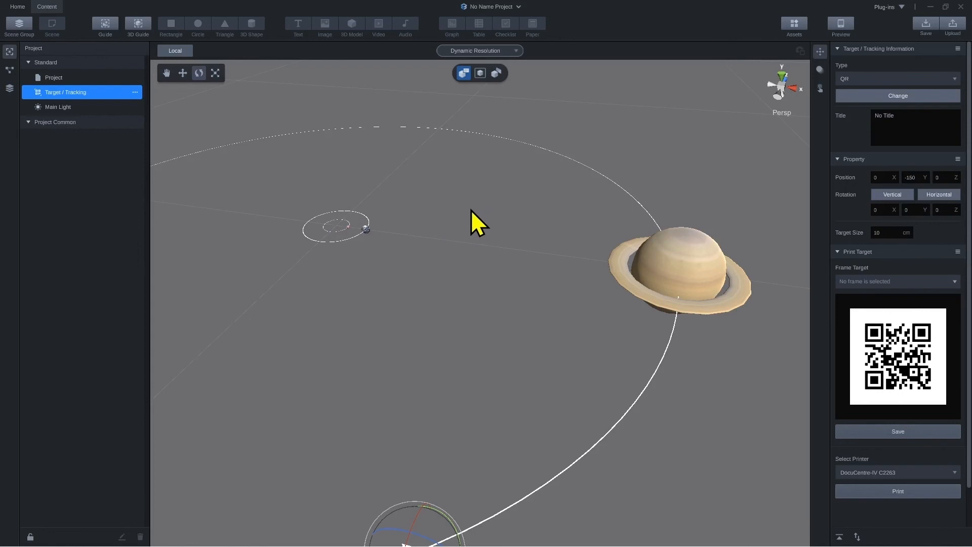
Save the project to the desktop (바탕 화면) under the file name "solar system"
click(926, 25)
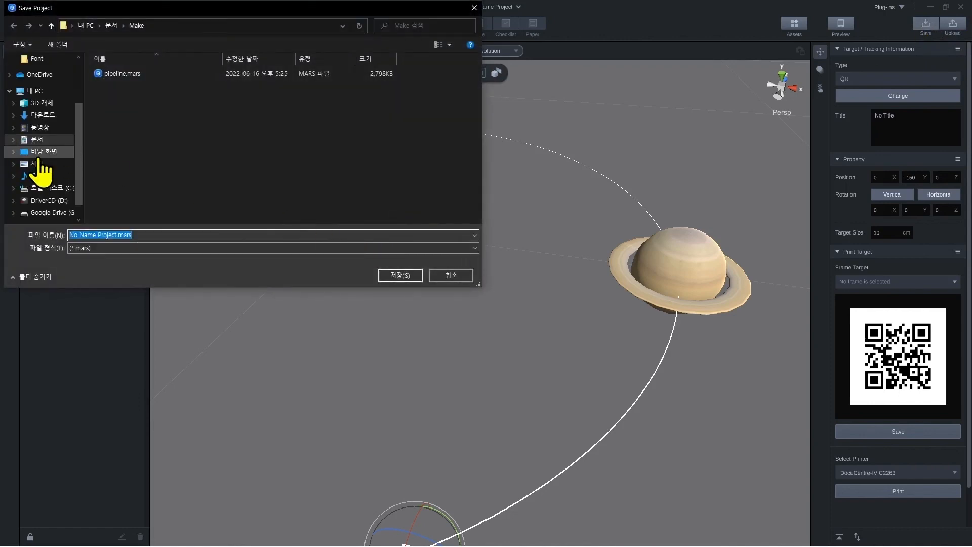
click(39, 153)
click(142, 234)
text(solar ststem)
key(Return)
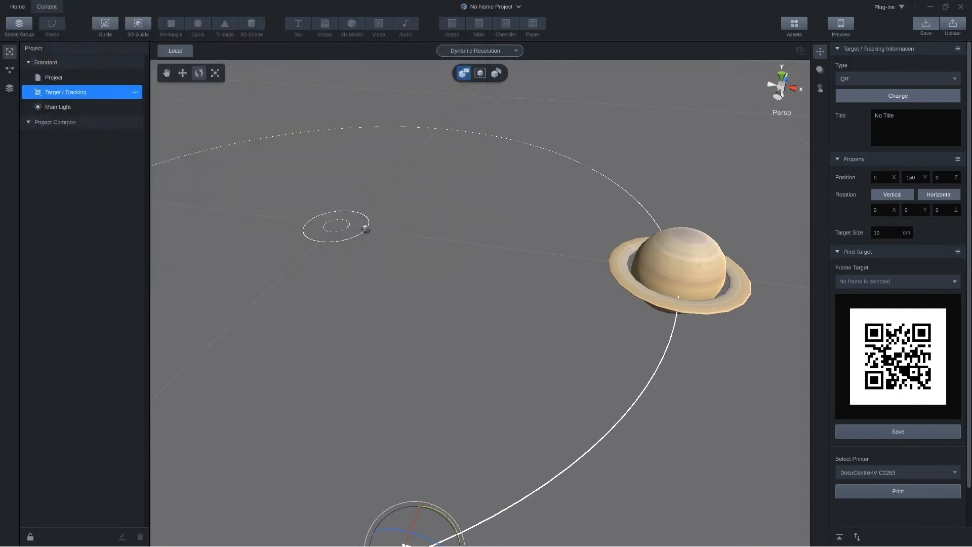
Upload the scene as new content with the title "solar system"
click(952, 28)
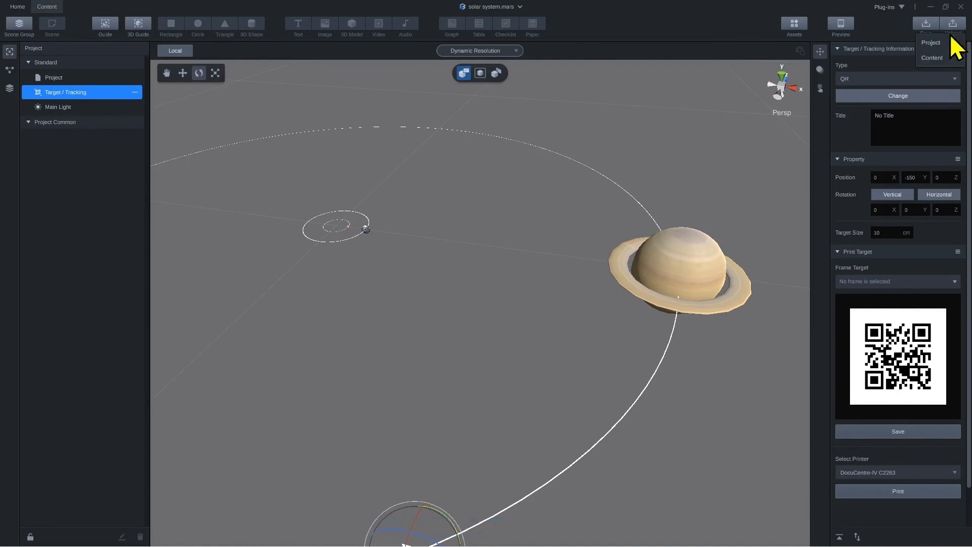
click(934, 59)
click(888, 223)
click(450, 241)
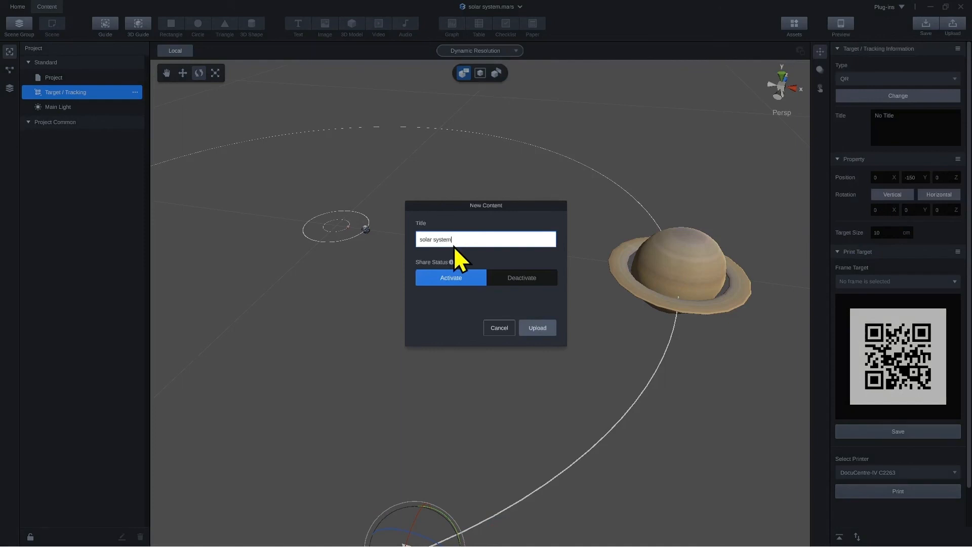
click(536, 327)
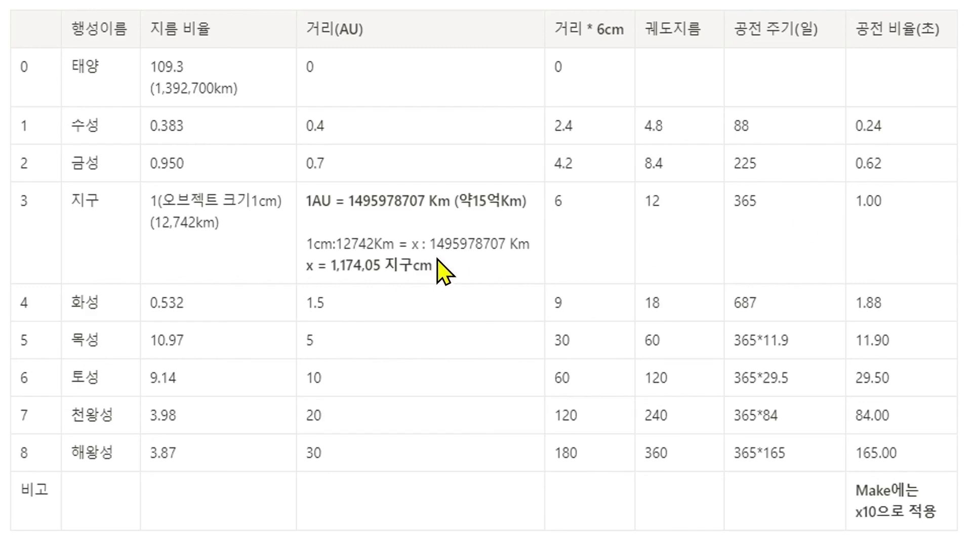
click(436, 257)
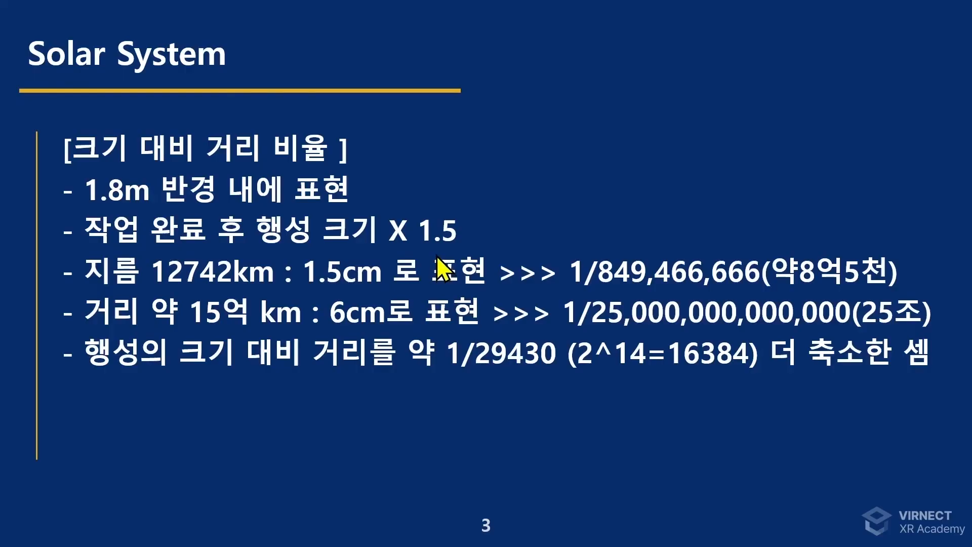